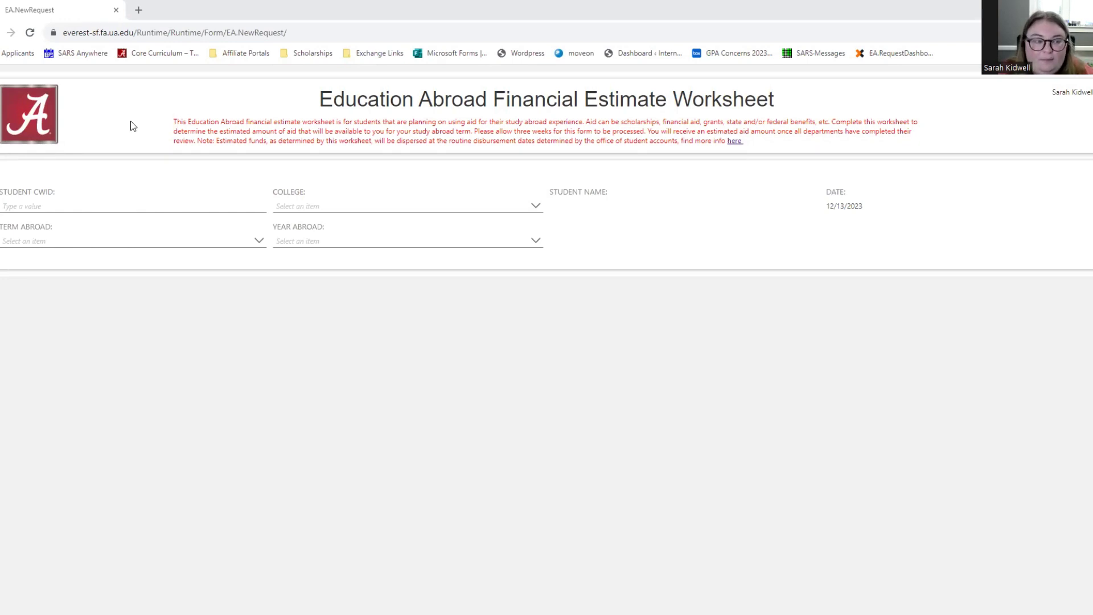
Step: Enter the student's CWID and set college Arts & Sciences, term Summer, year 2024
click(95, 208)
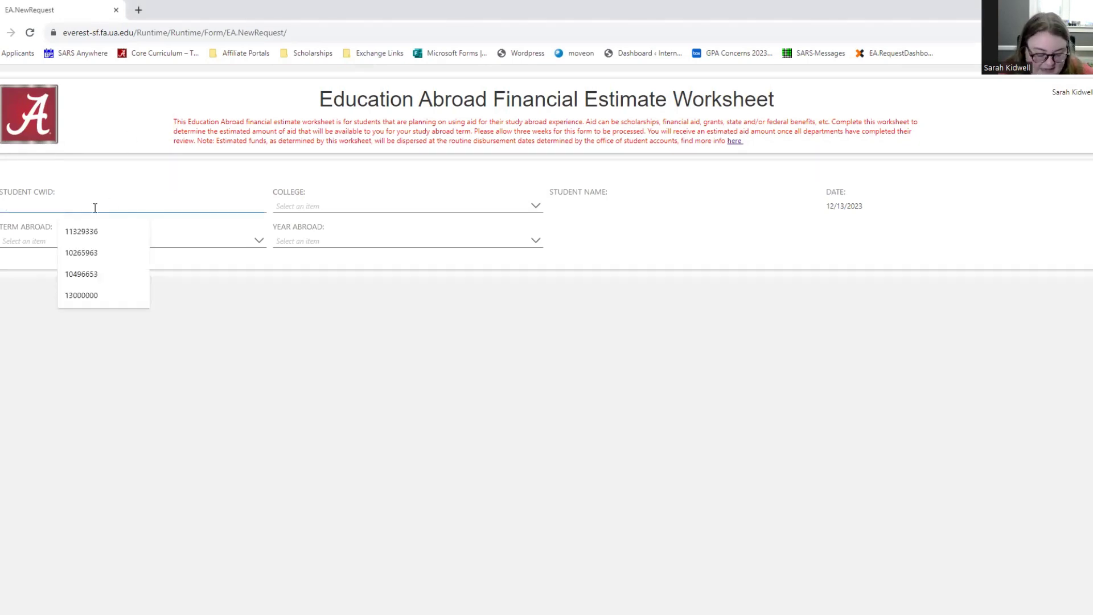
text(13000000)
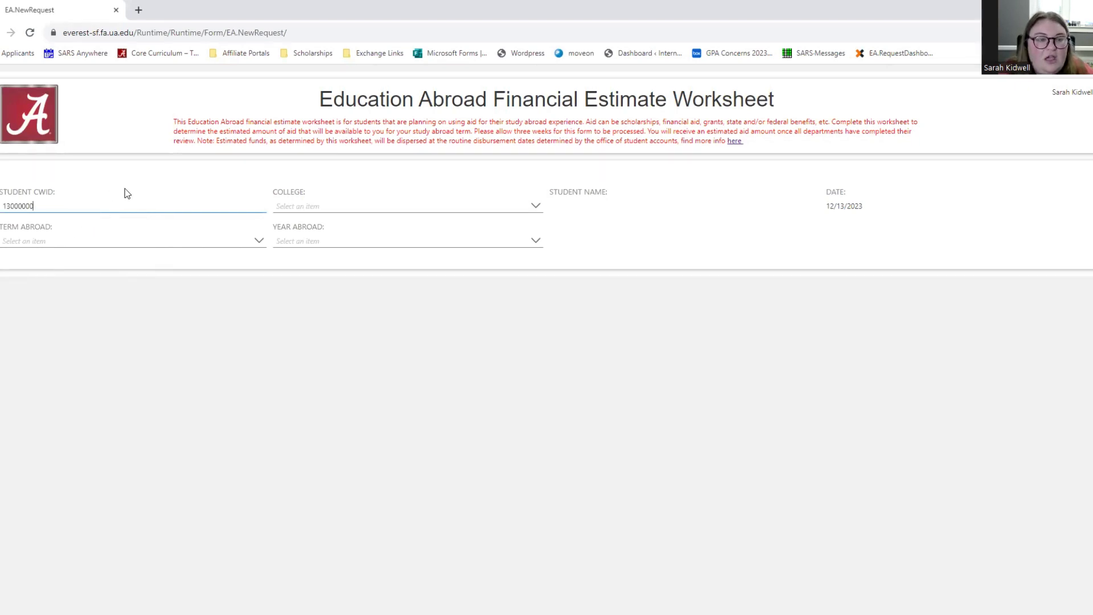
click(299, 208)
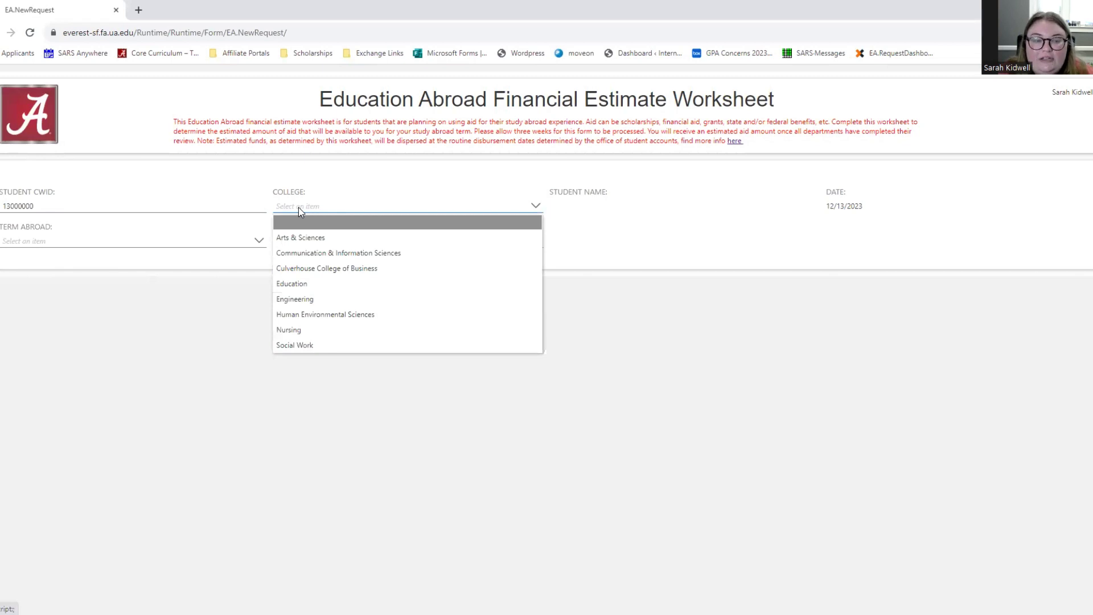
click(290, 238)
click(202, 244)
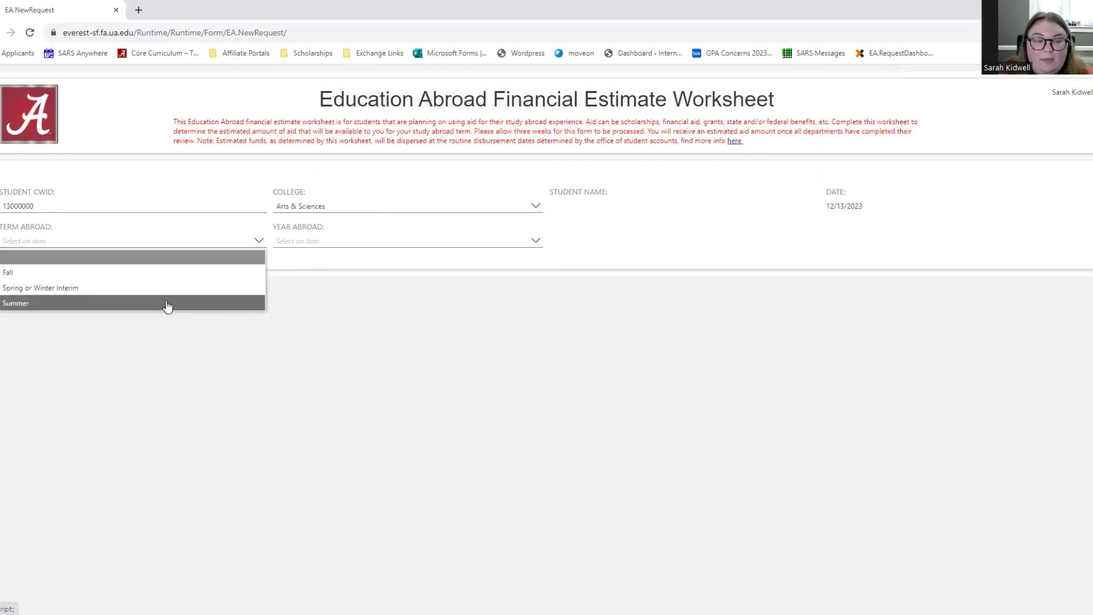
click(166, 303)
click(328, 242)
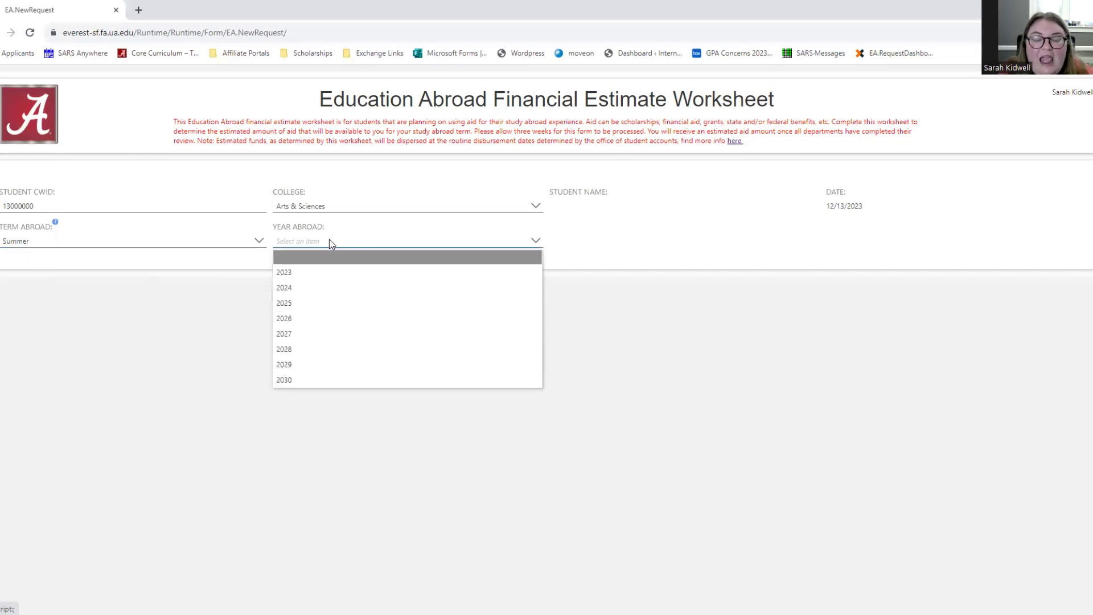
click(310, 289)
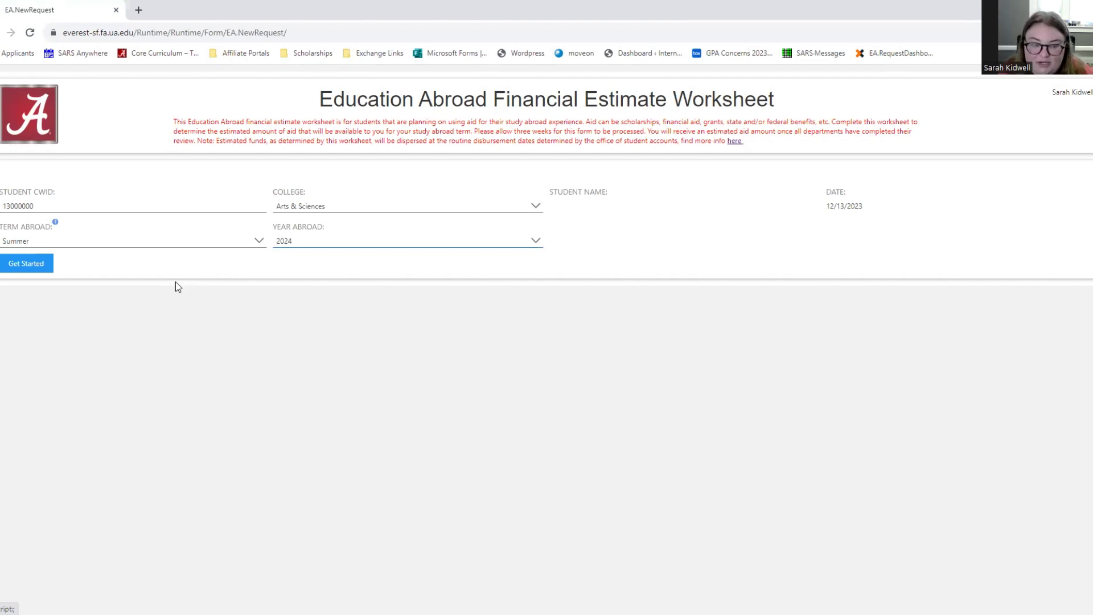
Step: Start the worksheet so the student name loads and the Study Abroad Program section appears
click(37, 265)
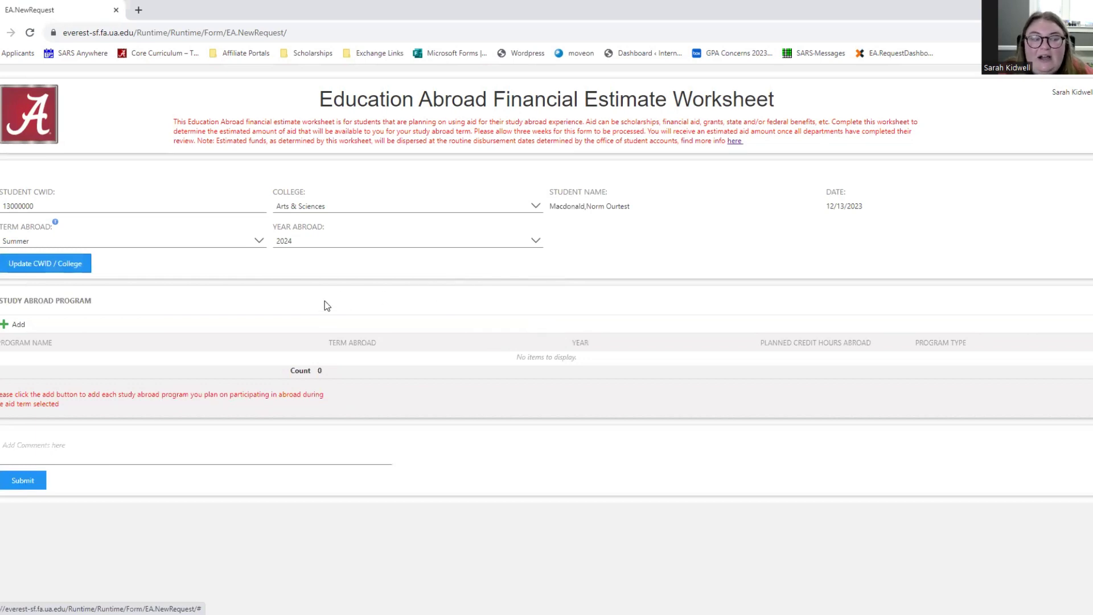
Step: Add a program entry for UA in Italy: Food and Wine with 3 credit hours, Faculty-led
click(19, 325)
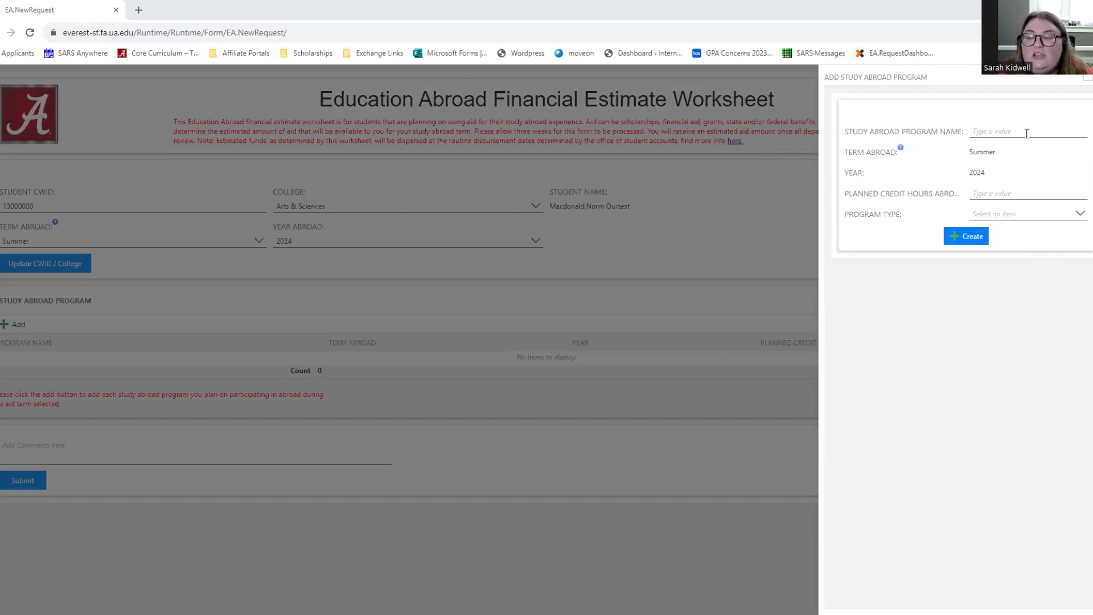
click(1027, 132)
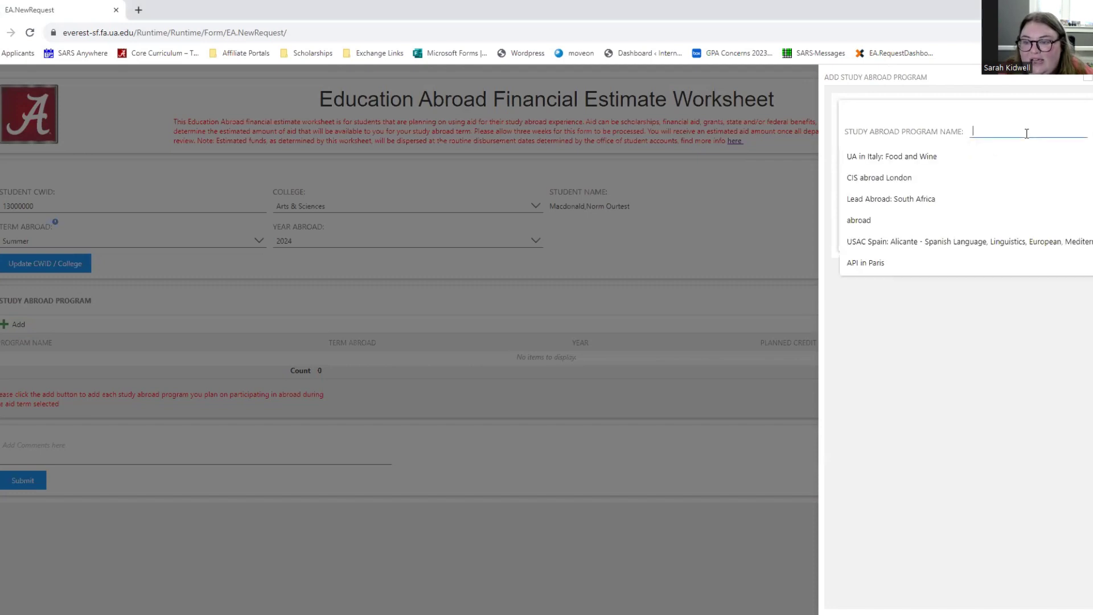
click(1010, 165)
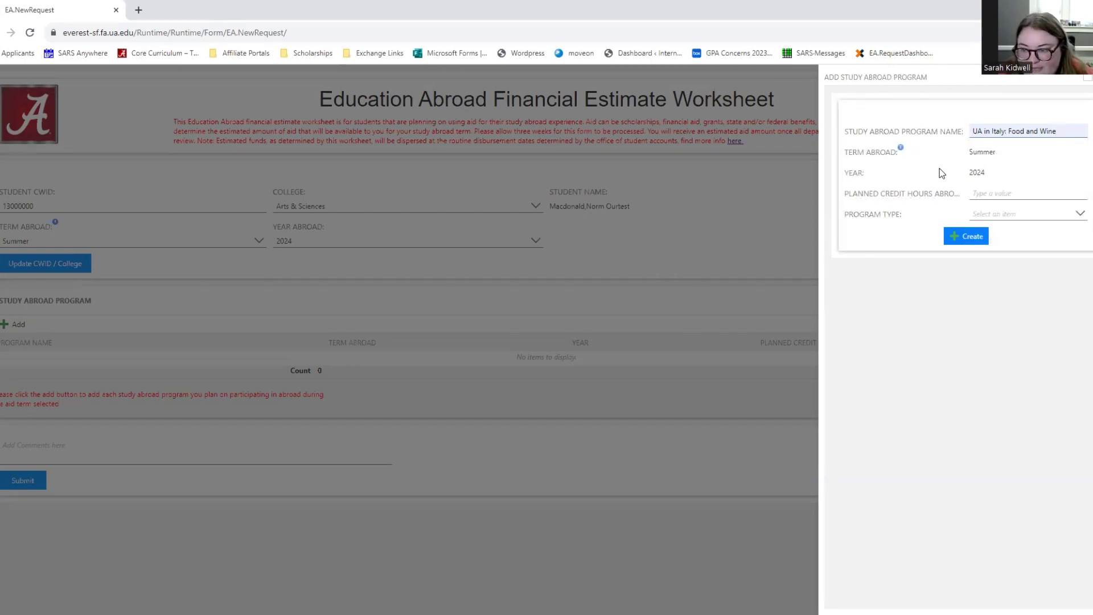
click(991, 194)
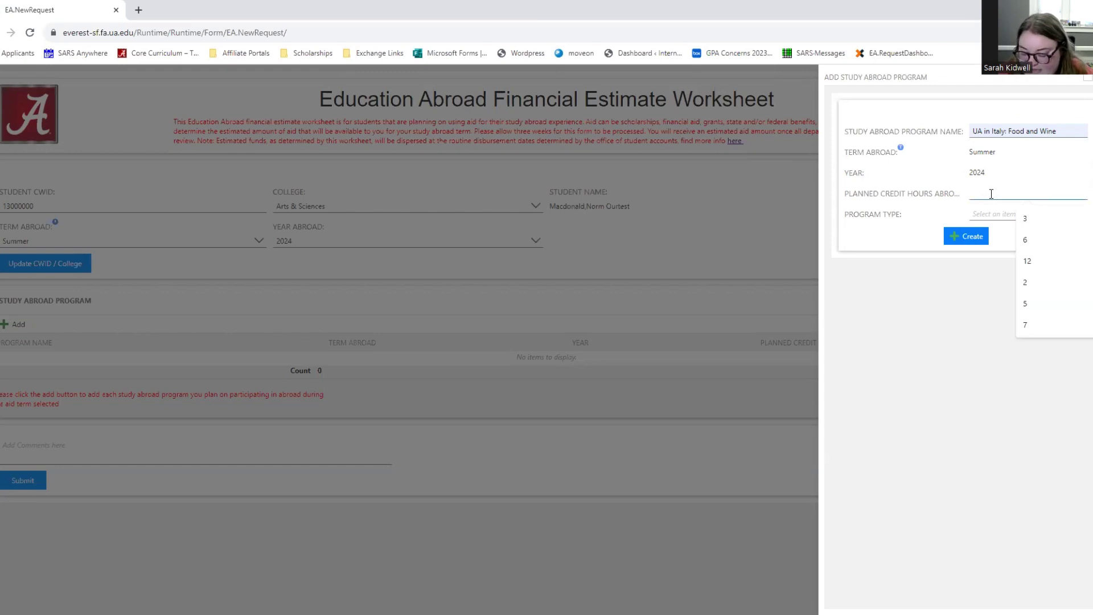
text(3)
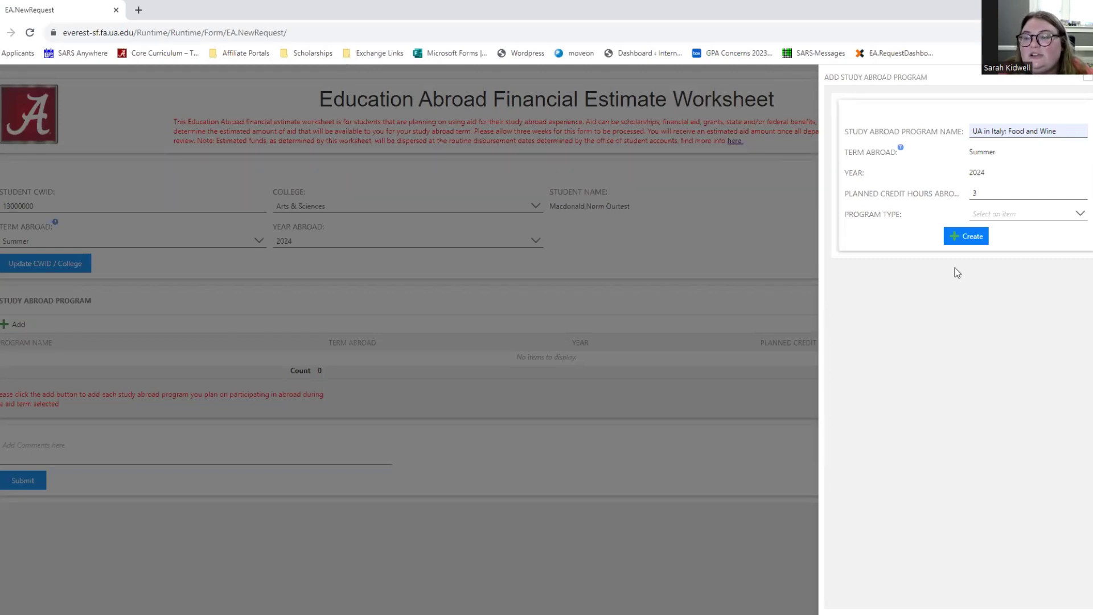
click(1030, 215)
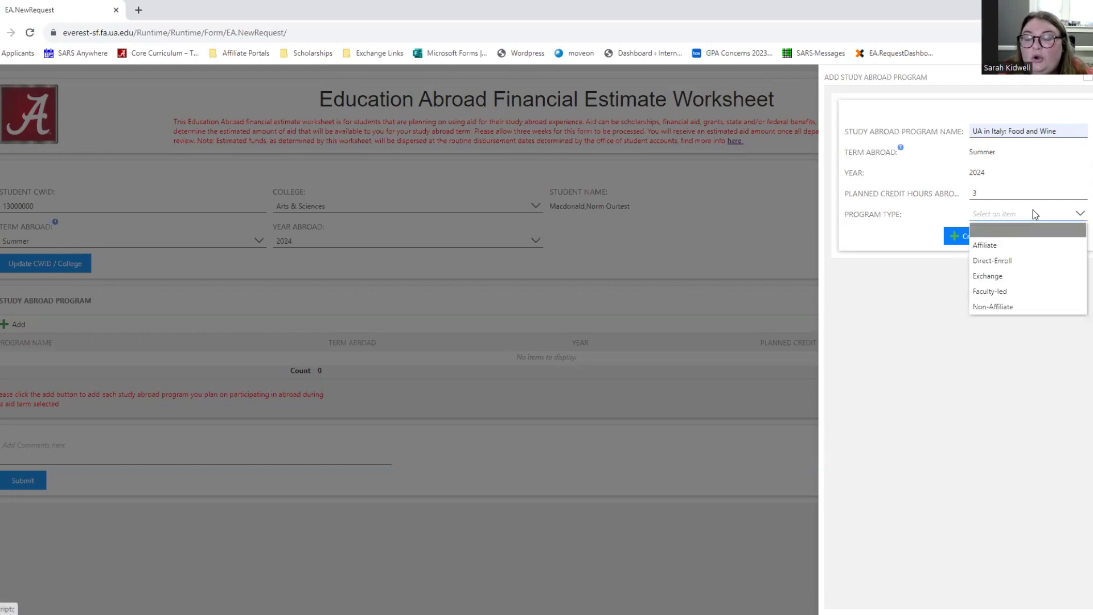
click(1001, 290)
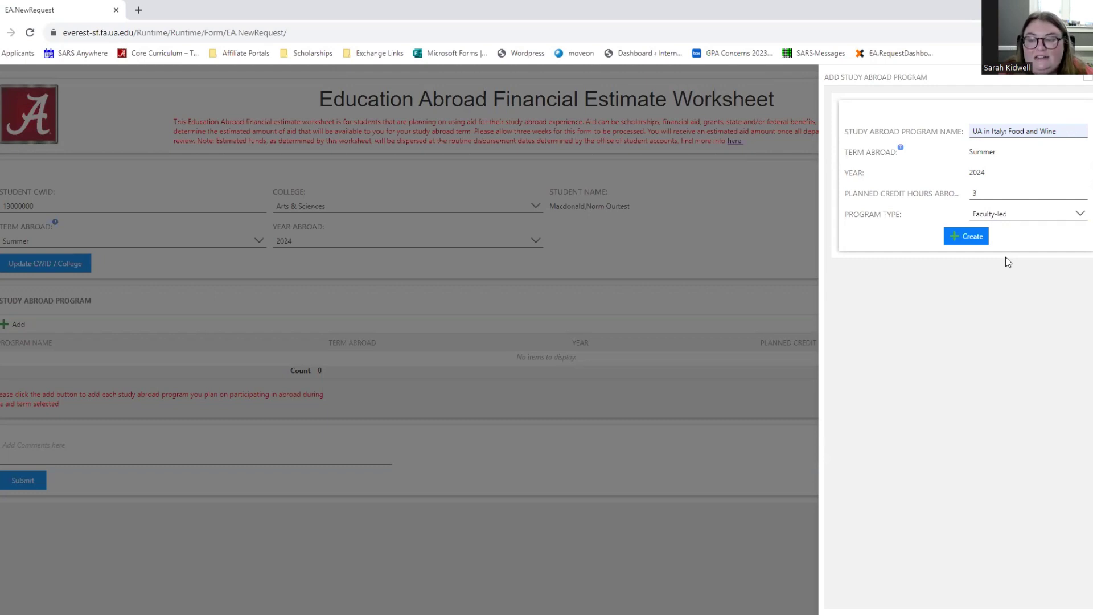
click(1029, 215)
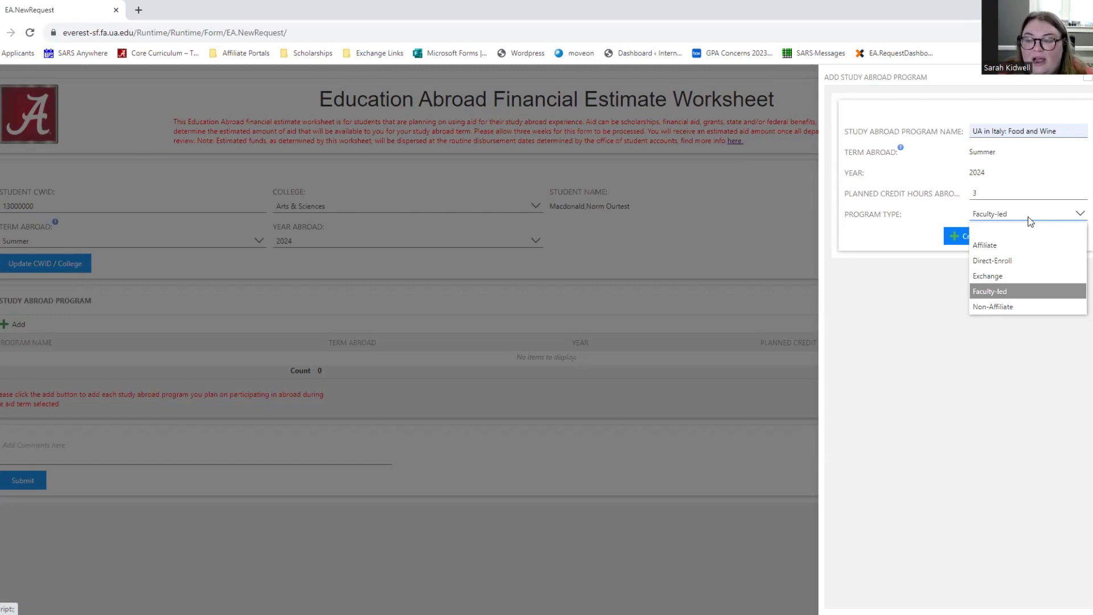
click(920, 305)
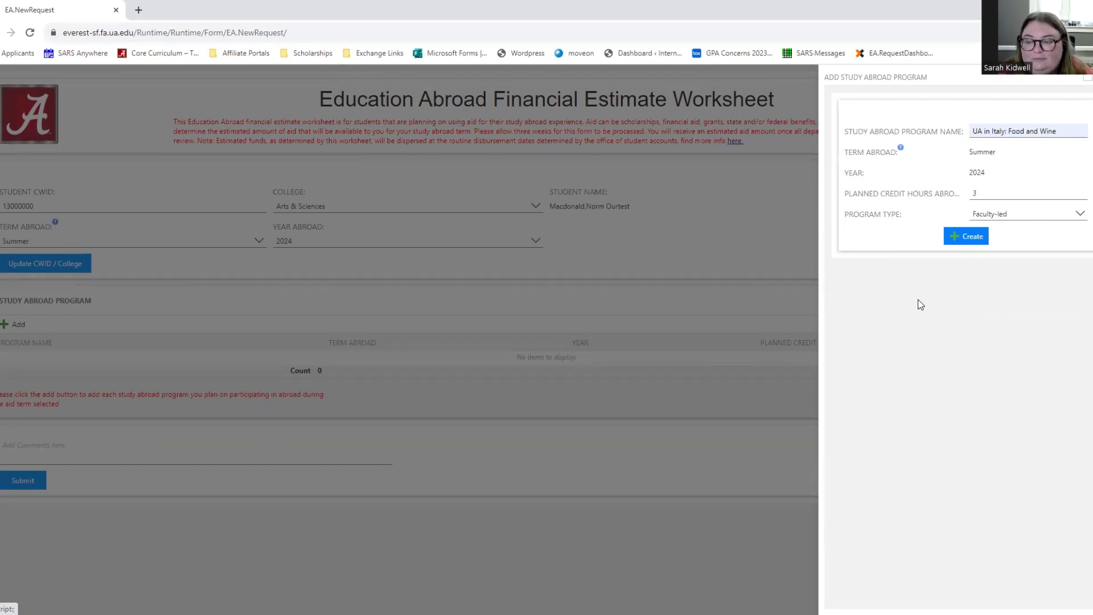
Step: Save the UA in Italy: Food and Wine program and begin a second program entry
click(966, 238)
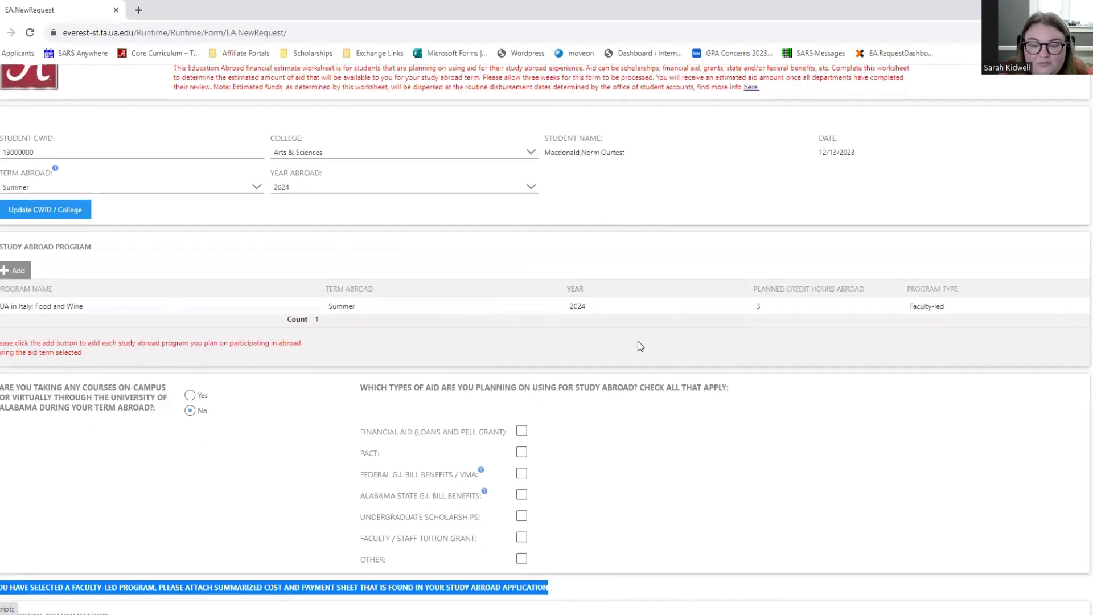
scroll(636, 341, down, 1)
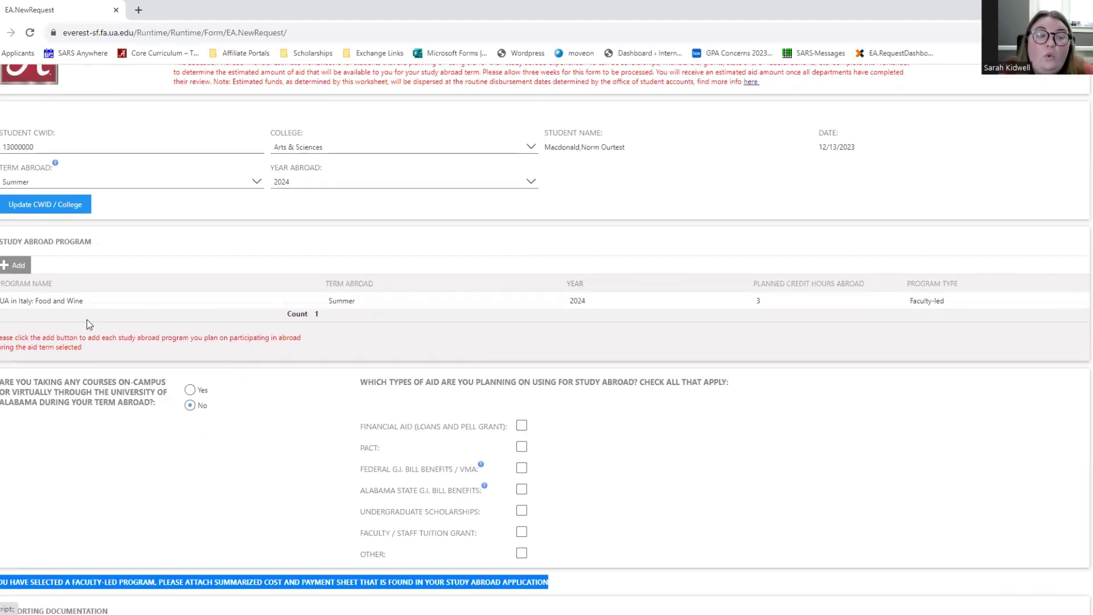
click(15, 266)
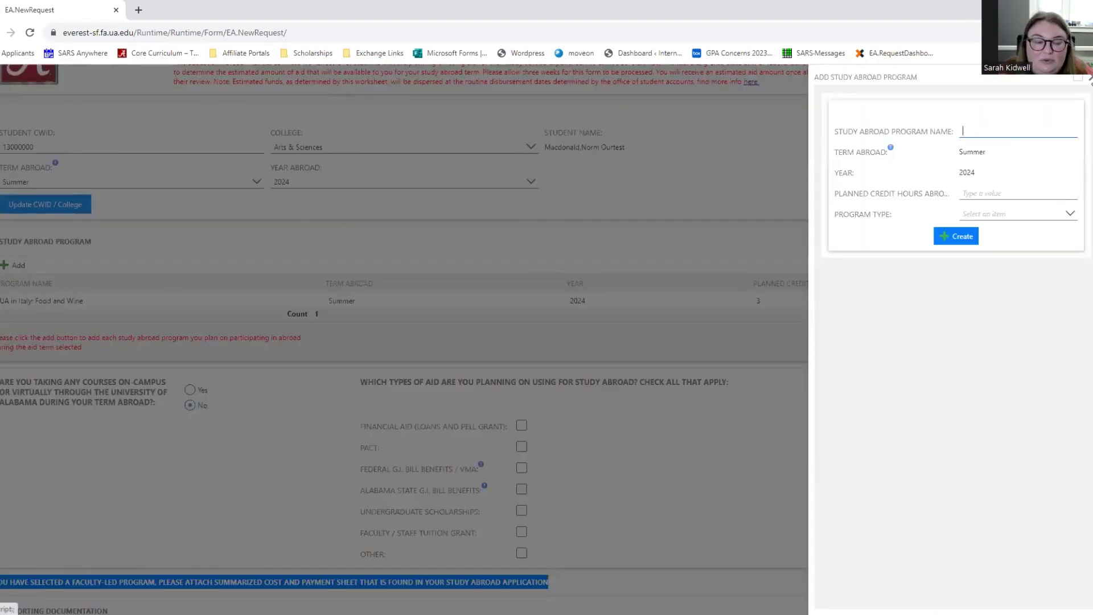
key(Escape)
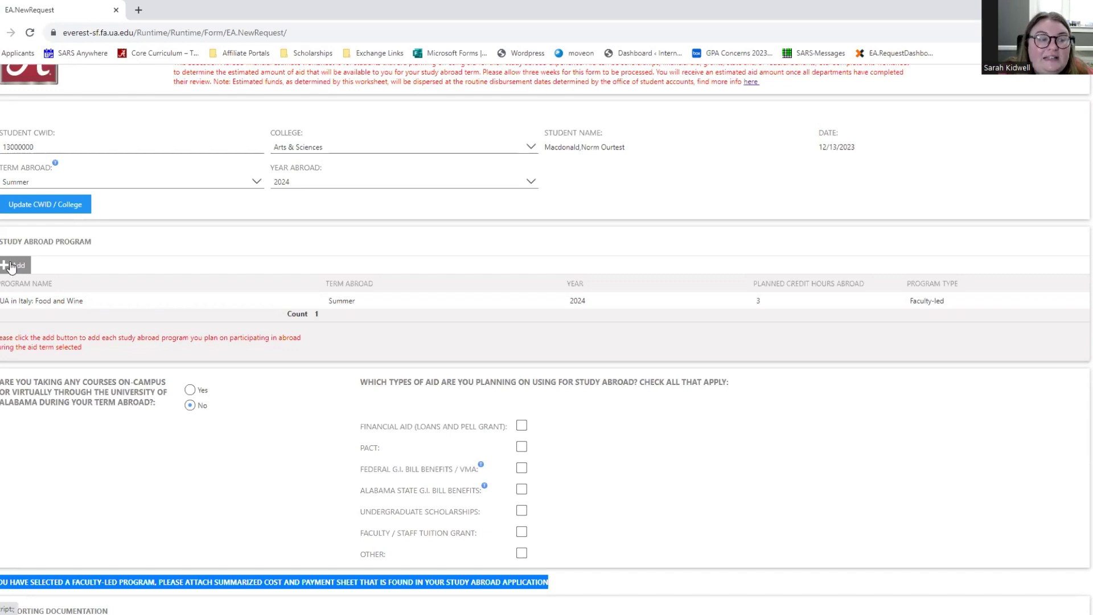
click(17, 266)
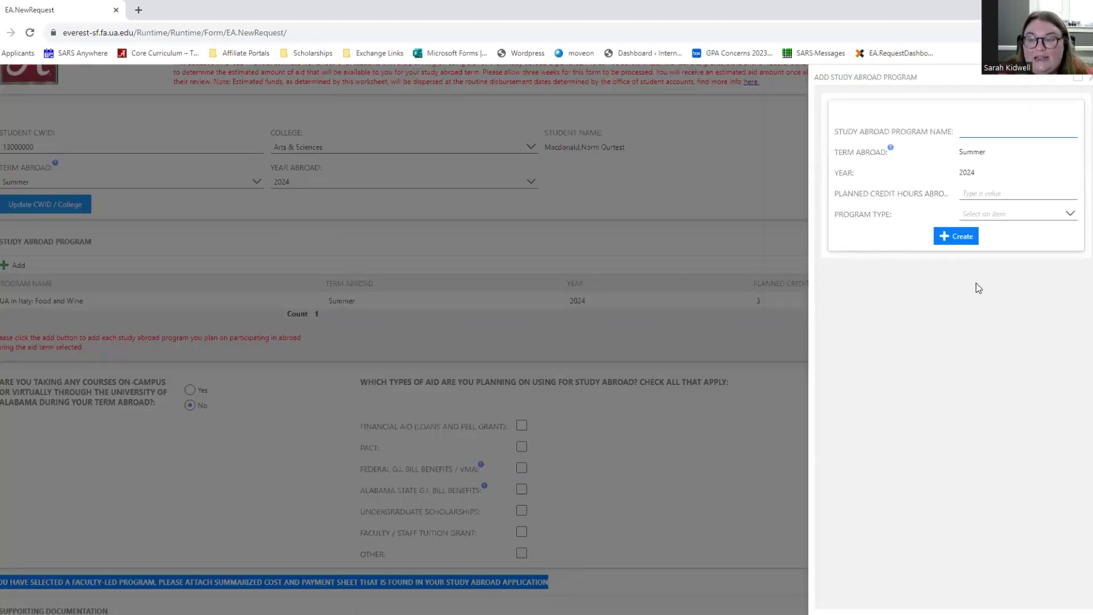
Step: Create the CIS abroad in London program with 6 credit hours, type Affiliate
click(997, 131)
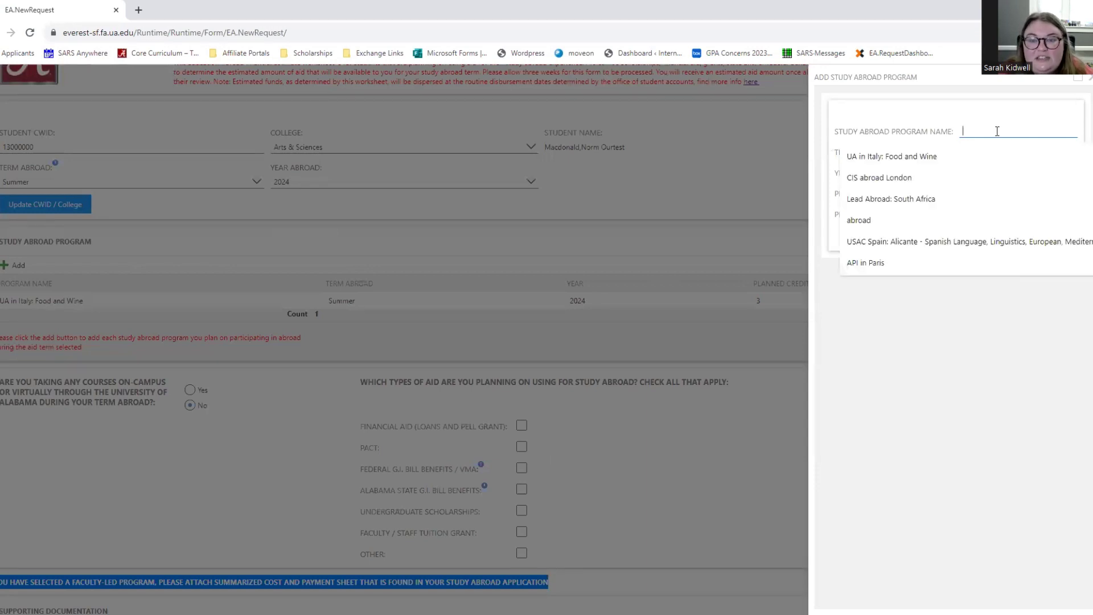
click(966, 181)
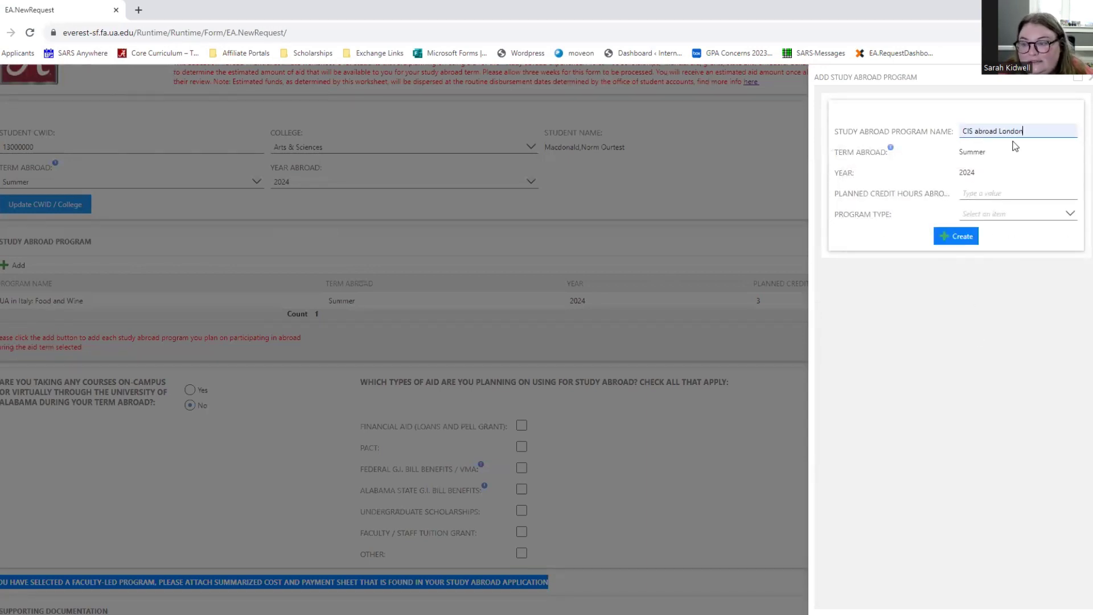
click(1000, 129)
text(in)
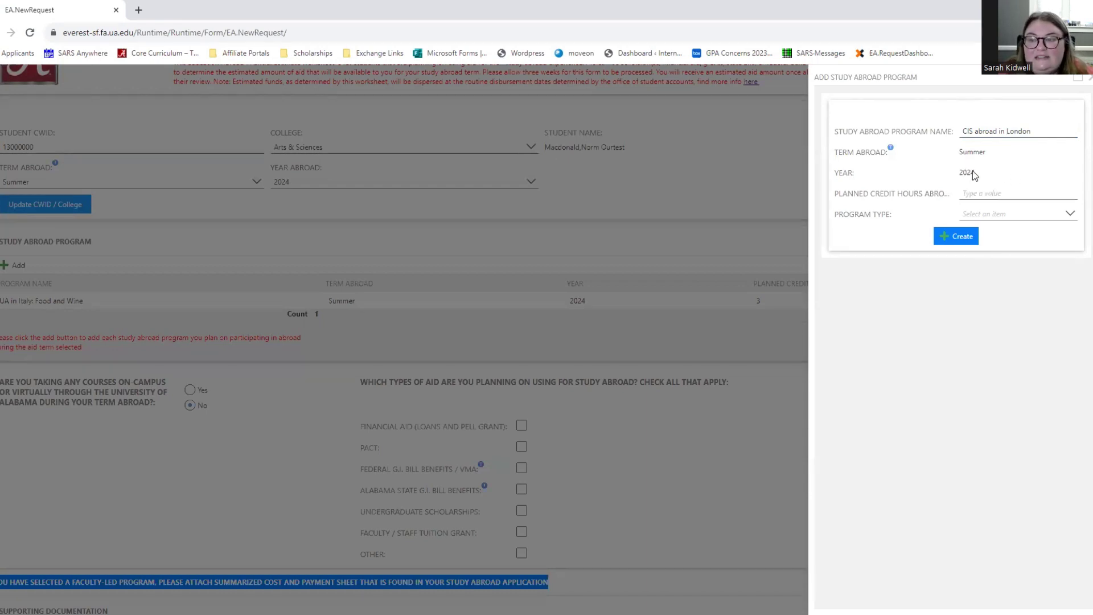
click(991, 194)
text(6)
click(1035, 356)
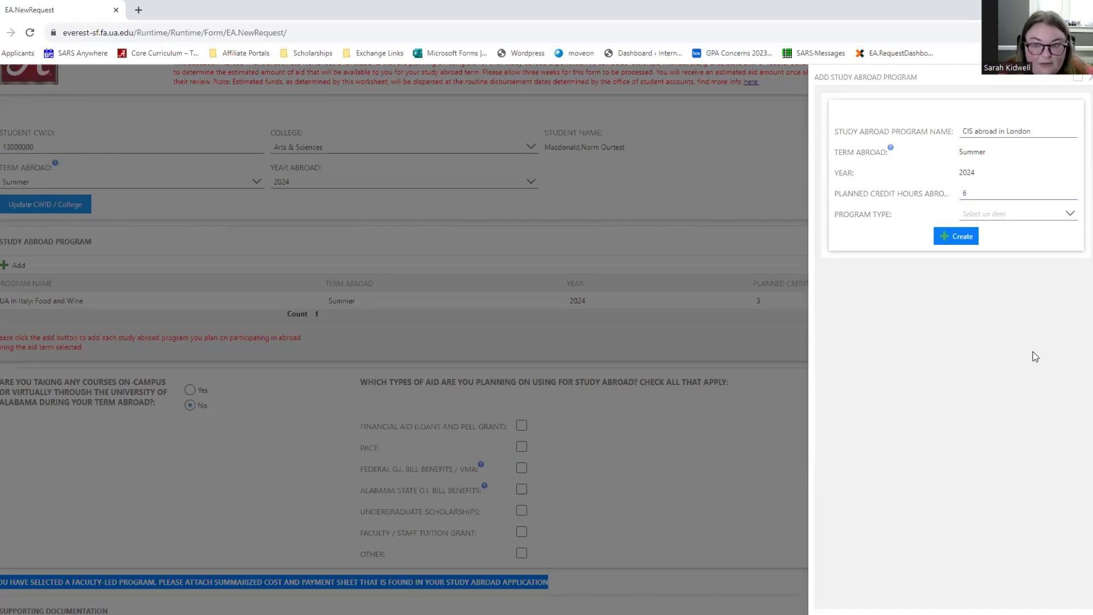
click(989, 214)
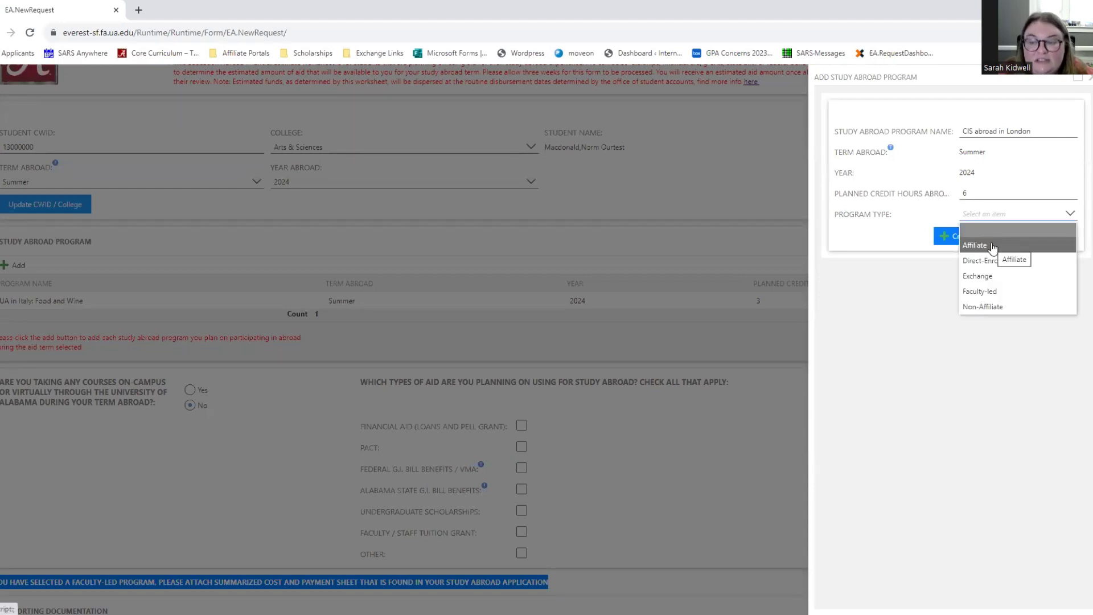
click(992, 246)
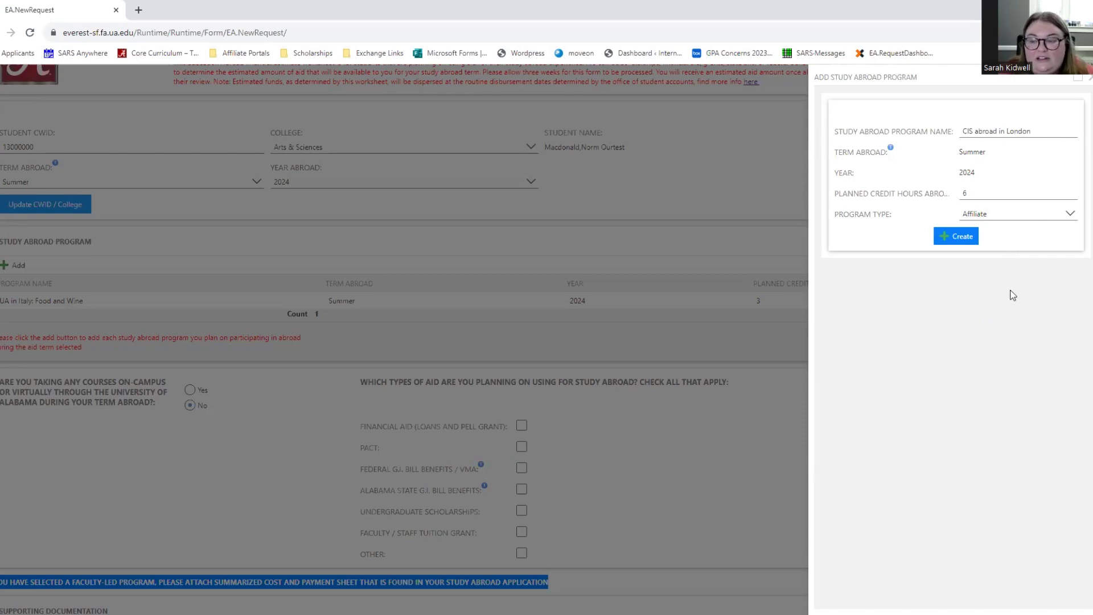
click(961, 239)
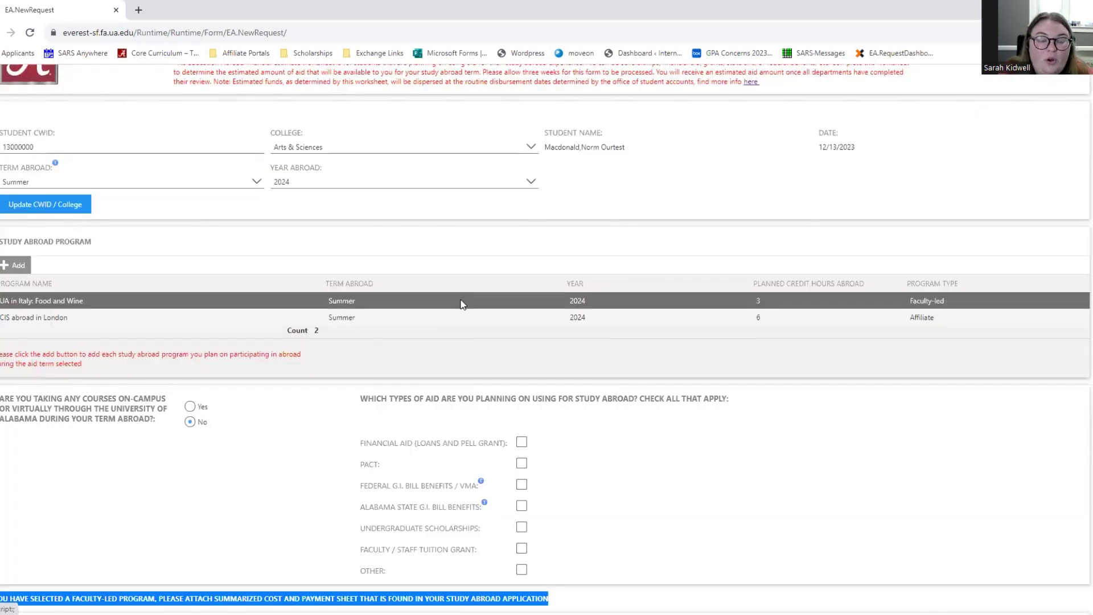
Step: For CIS abroad in London, answer Yes to on-campus courses and fill in 1 hour
click(459, 319)
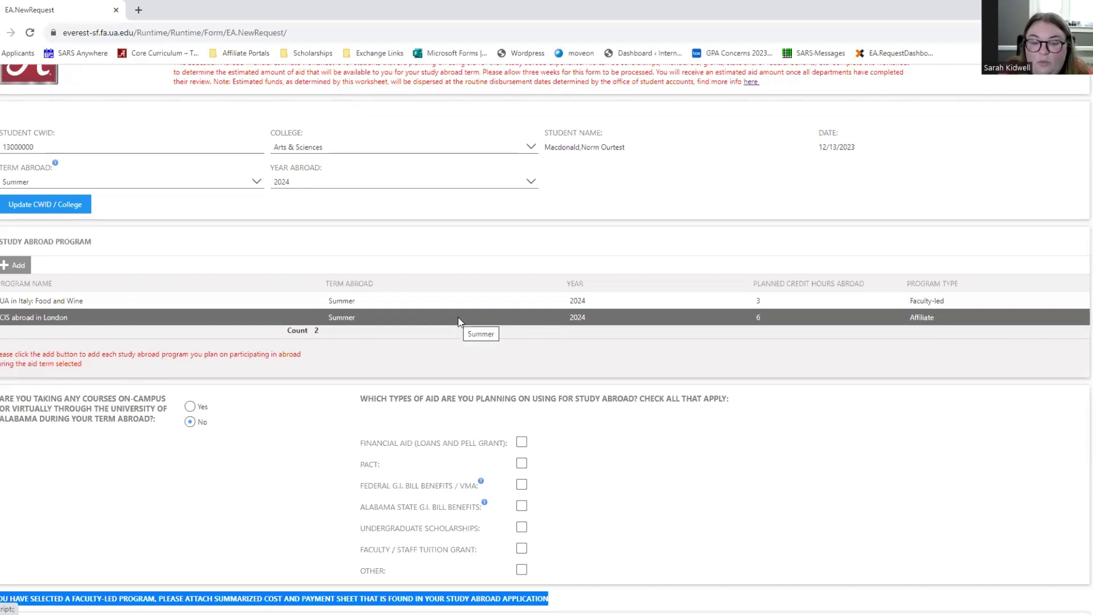
scroll(605, 322, down, 1)
scroll(605, 323, down, 3)
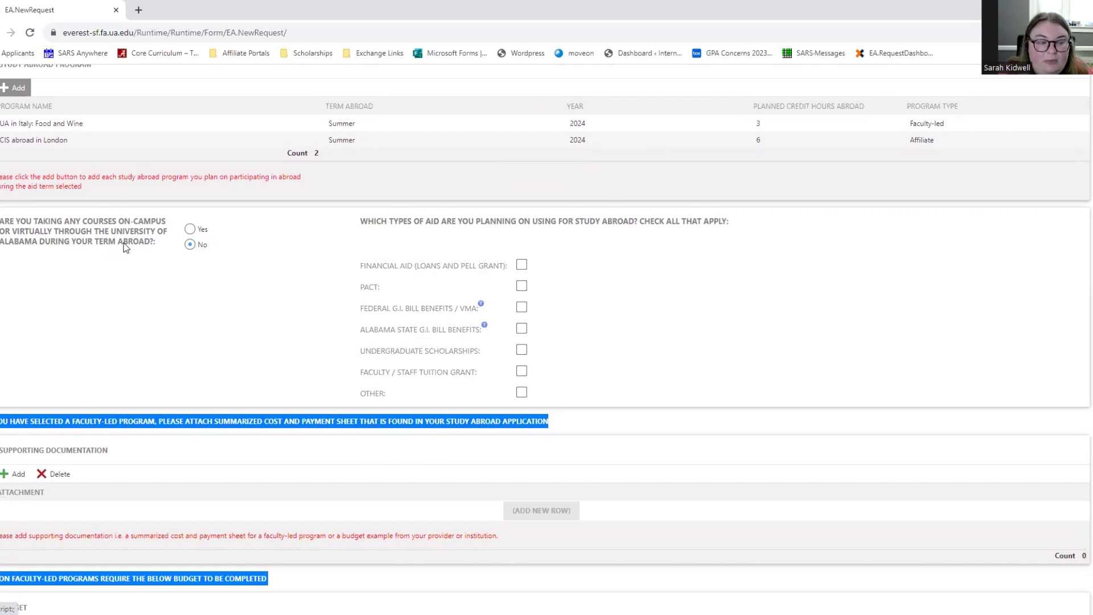
click(190, 229)
click(208, 308)
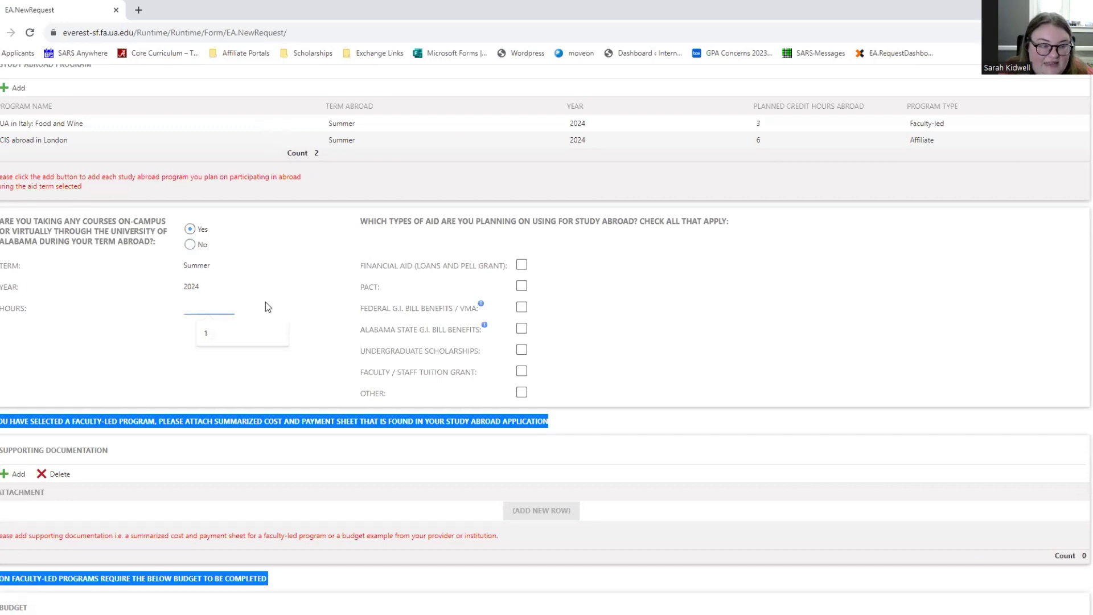
click(243, 335)
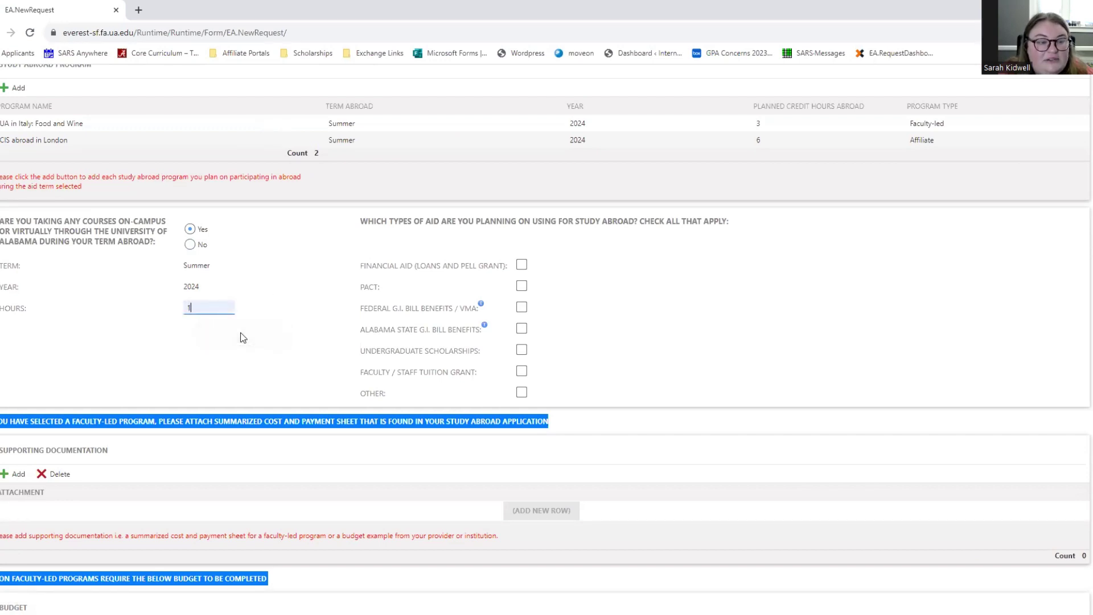
Step: Reset the on-campus courses answer to Yes and re-enter 1 hour for Summer 2024
click(189, 248)
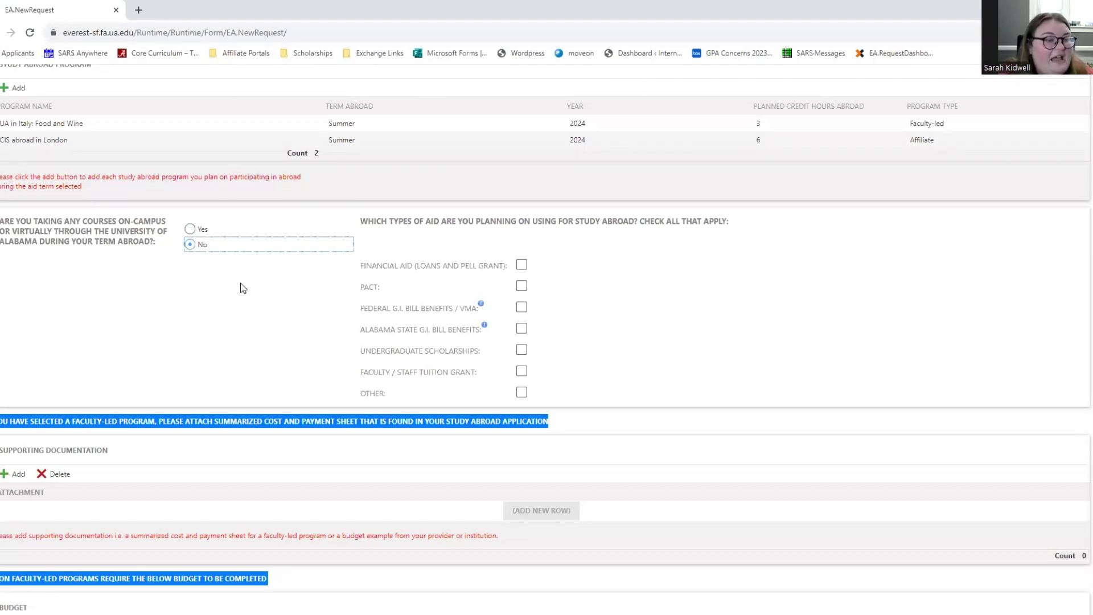
click(190, 233)
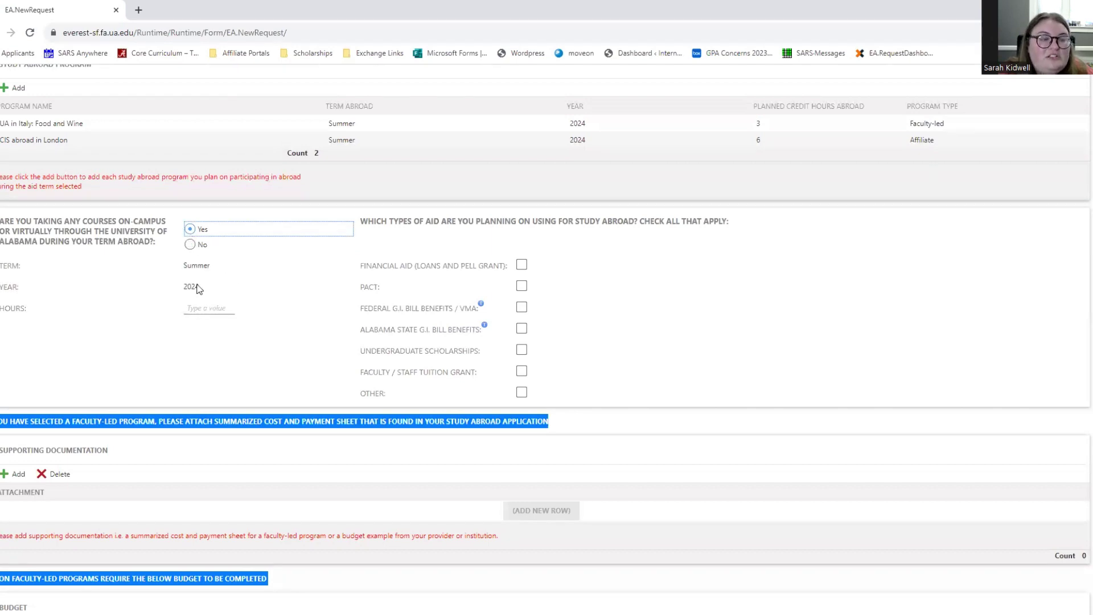
scroll(197, 289, up, 1)
click(205, 363)
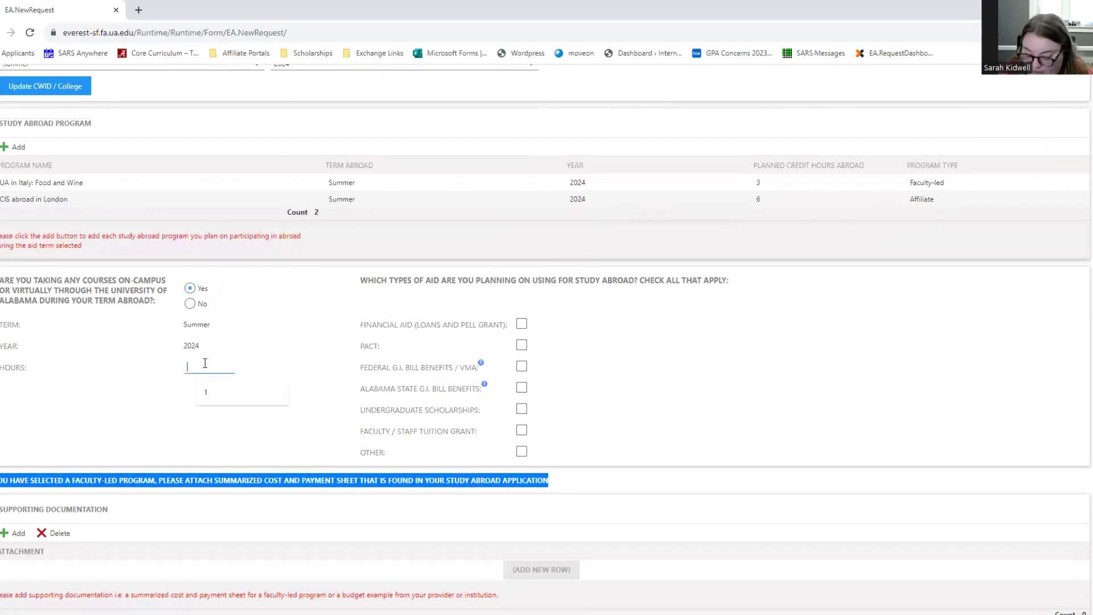
text(1)
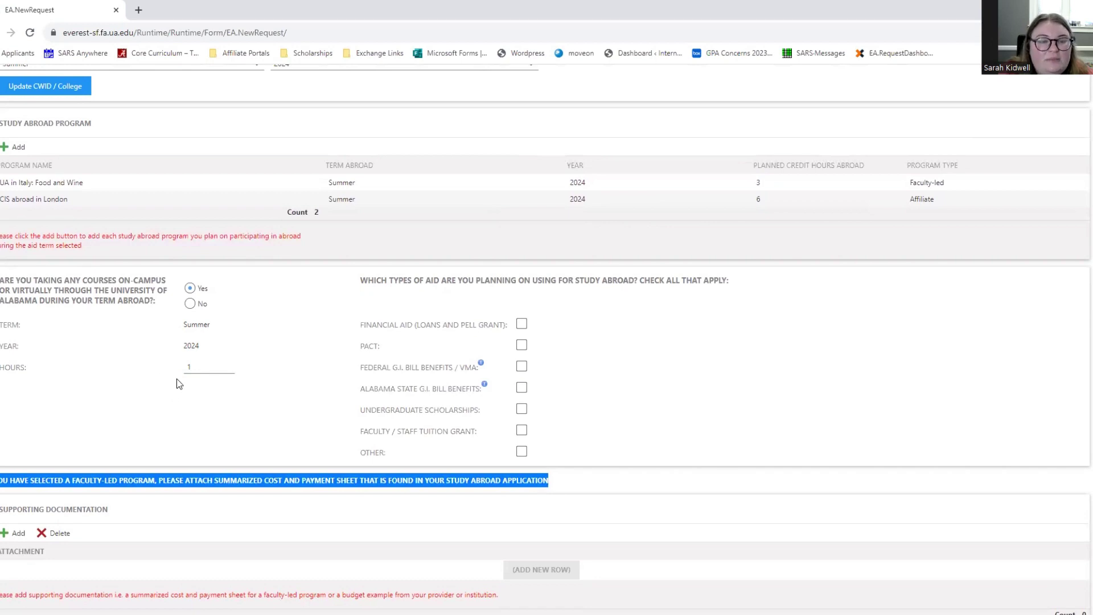
scroll(175, 380, up, 1)
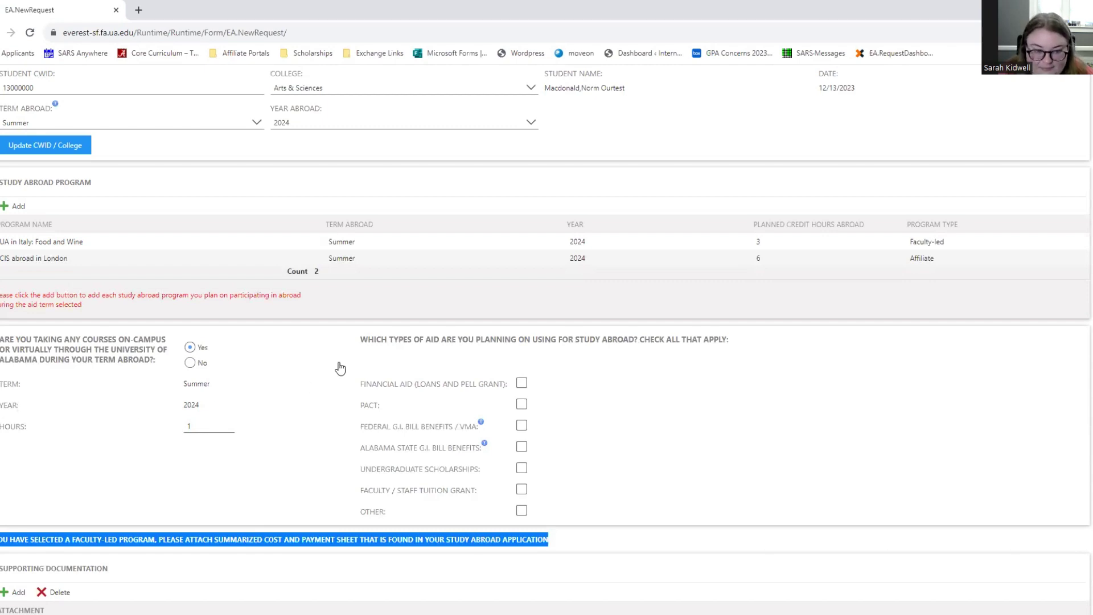
scroll(329, 346, down, 3)
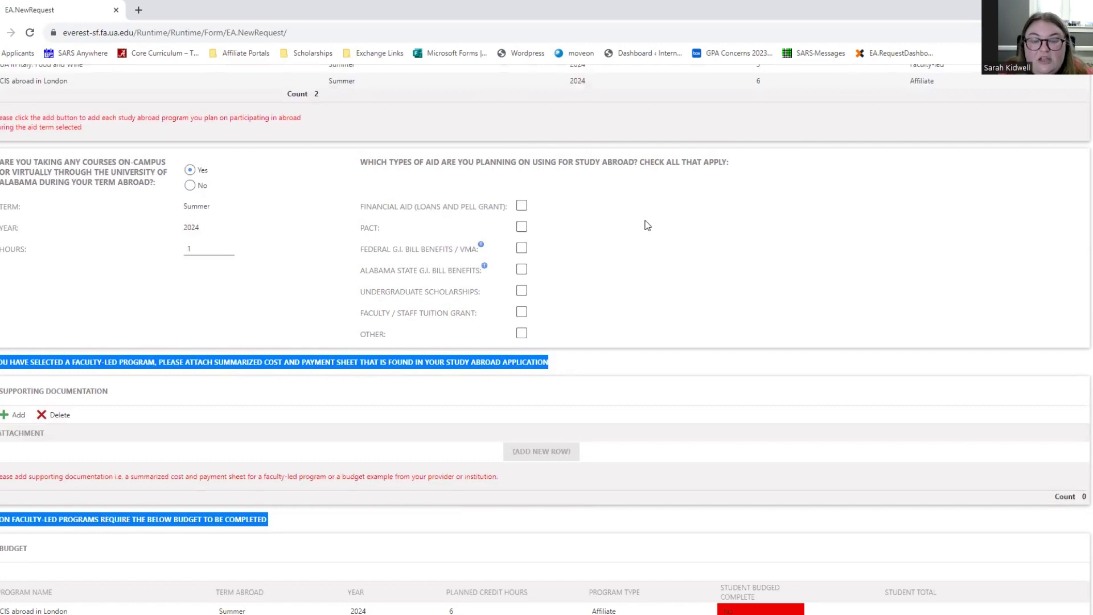
Step: Check Financial Aid (Loans and Pell Grant) as the planned aid type
click(521, 206)
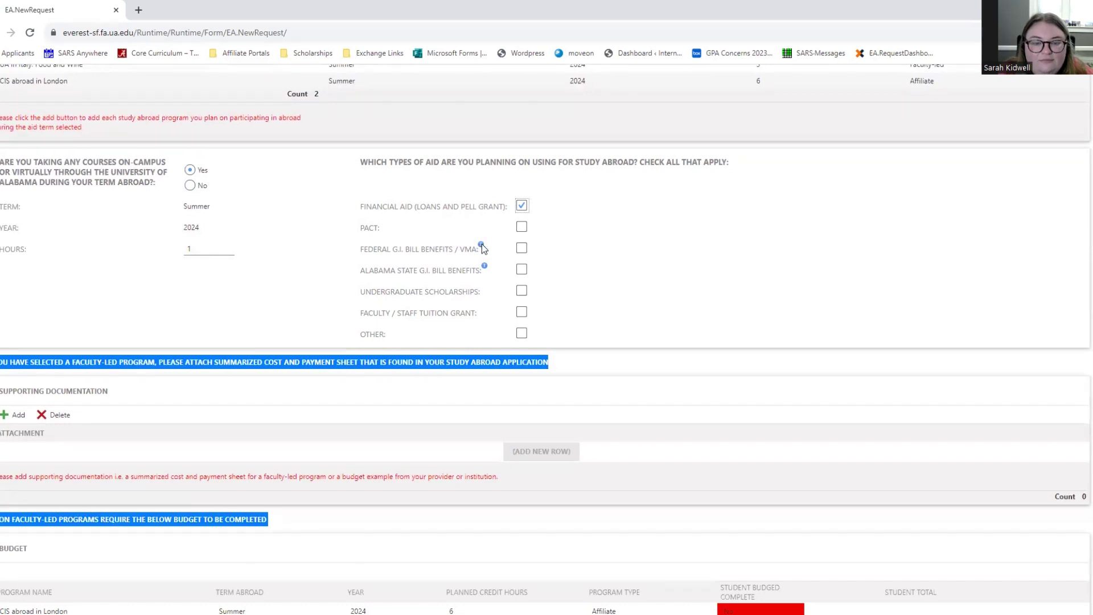
mouse_move(482, 246)
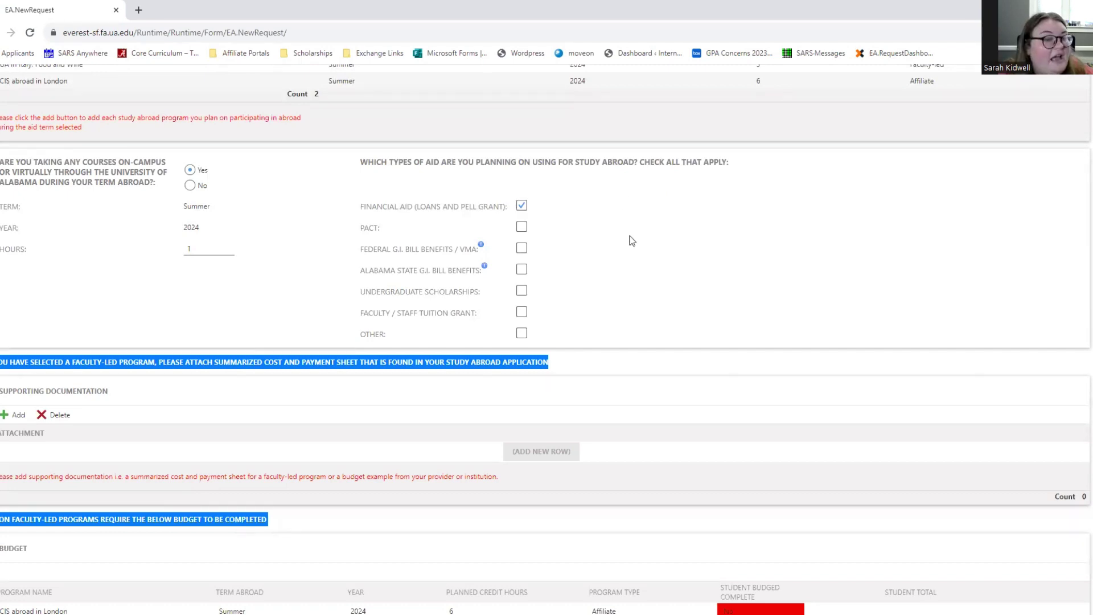
Step: Attach Italy Food and Wine-Blakey-CIP_2023 (1).pdf in a new Supporting Documentation row
scroll(804, 199, down, 2)
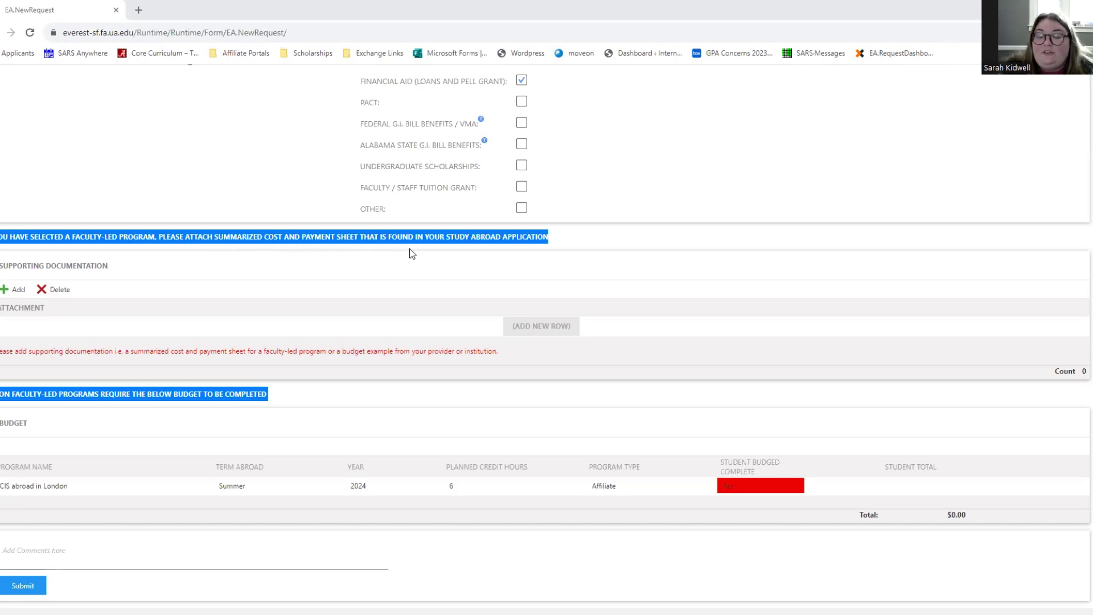
click(7, 290)
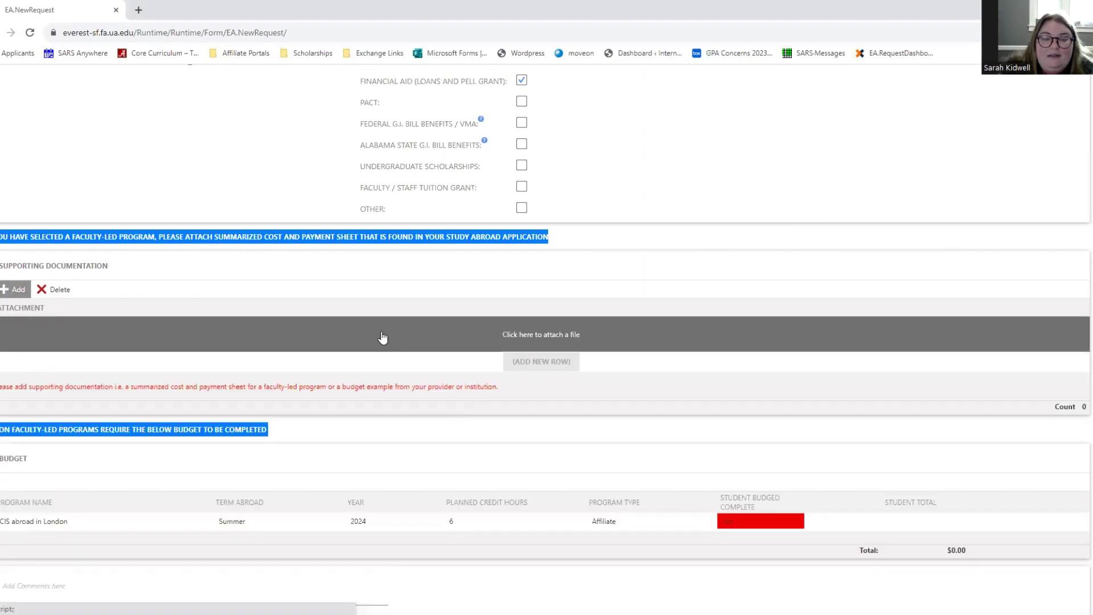
click(555, 343)
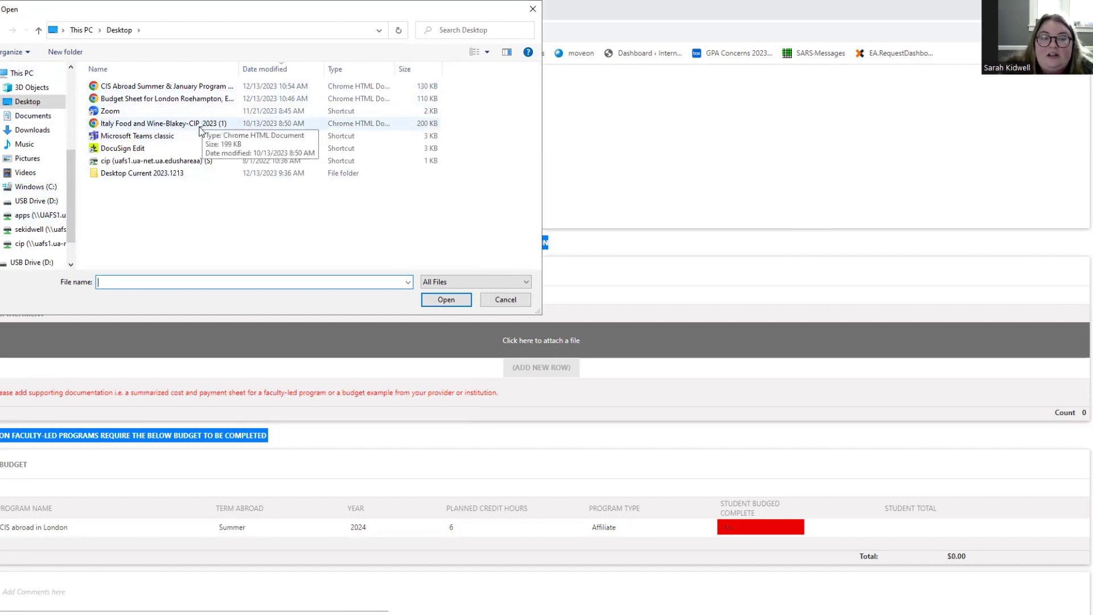
click(199, 130)
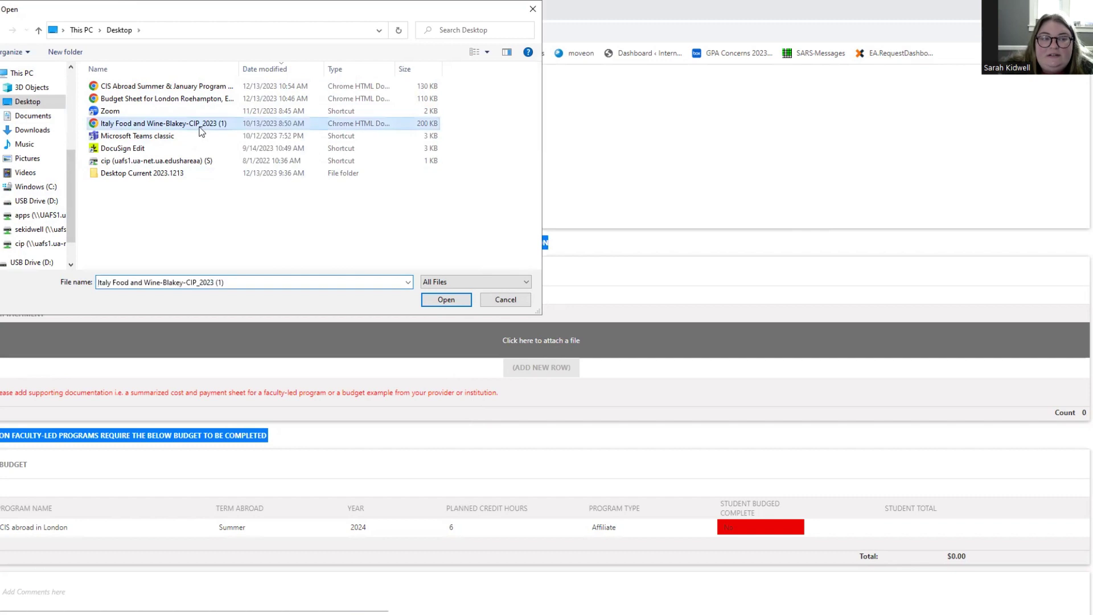
click(439, 301)
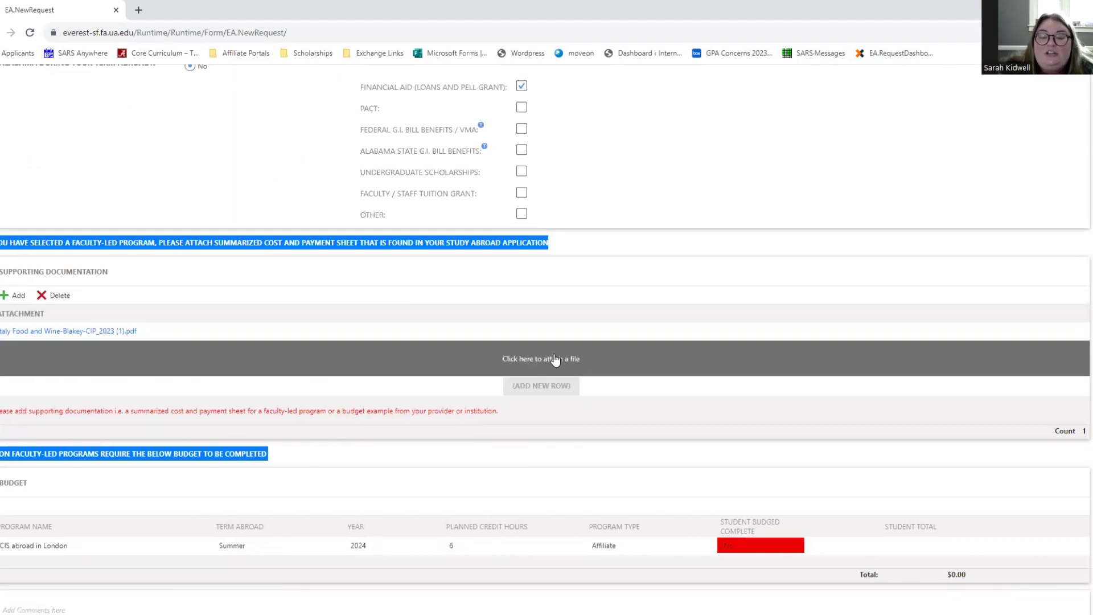
Step: Attach CIS Abroad Summer & January Program Fees - Short Term Prog Fees.pdf in a new row
click(494, 371)
click(451, 388)
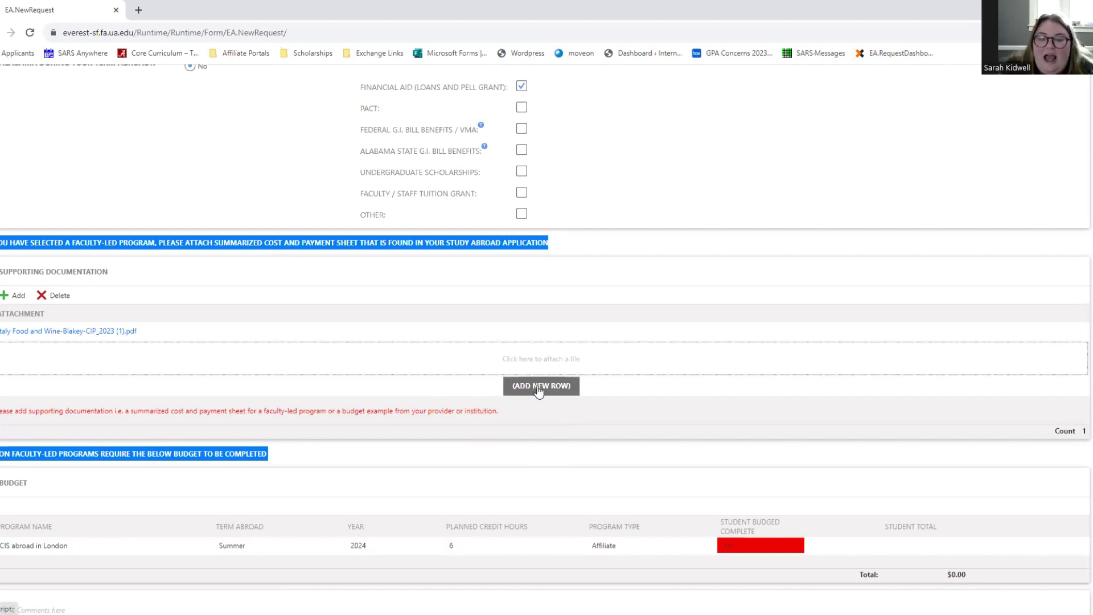
click(525, 357)
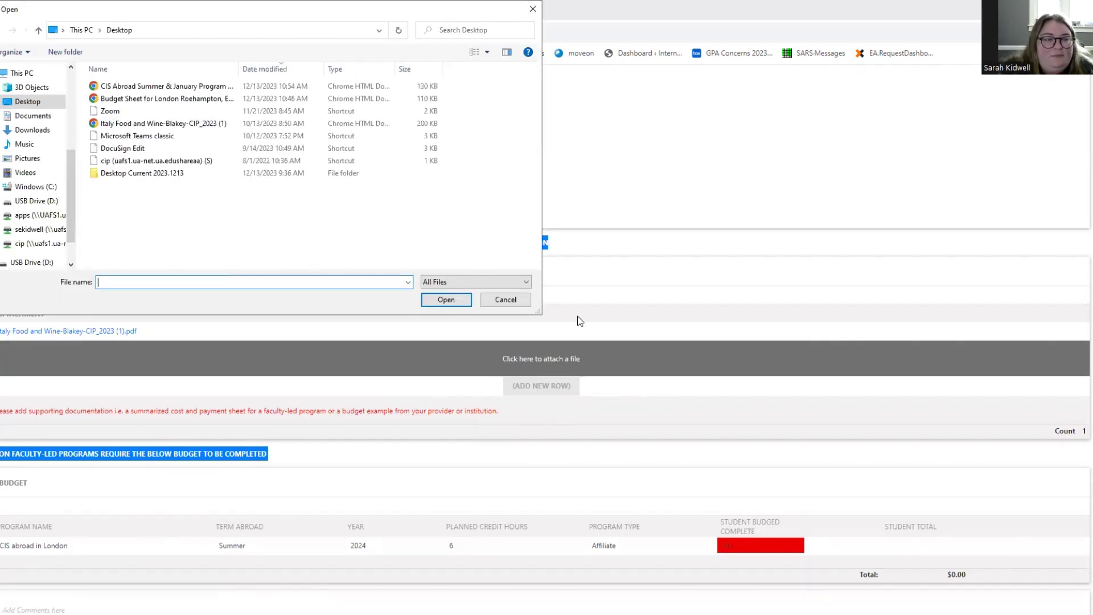
click(170, 88)
click(450, 303)
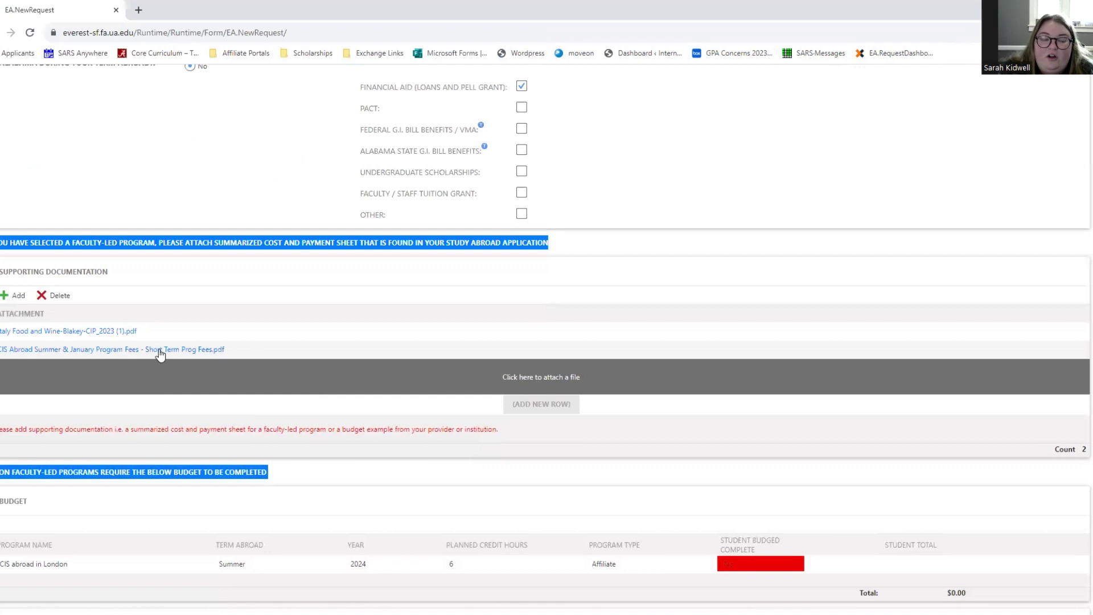
click(35, 352)
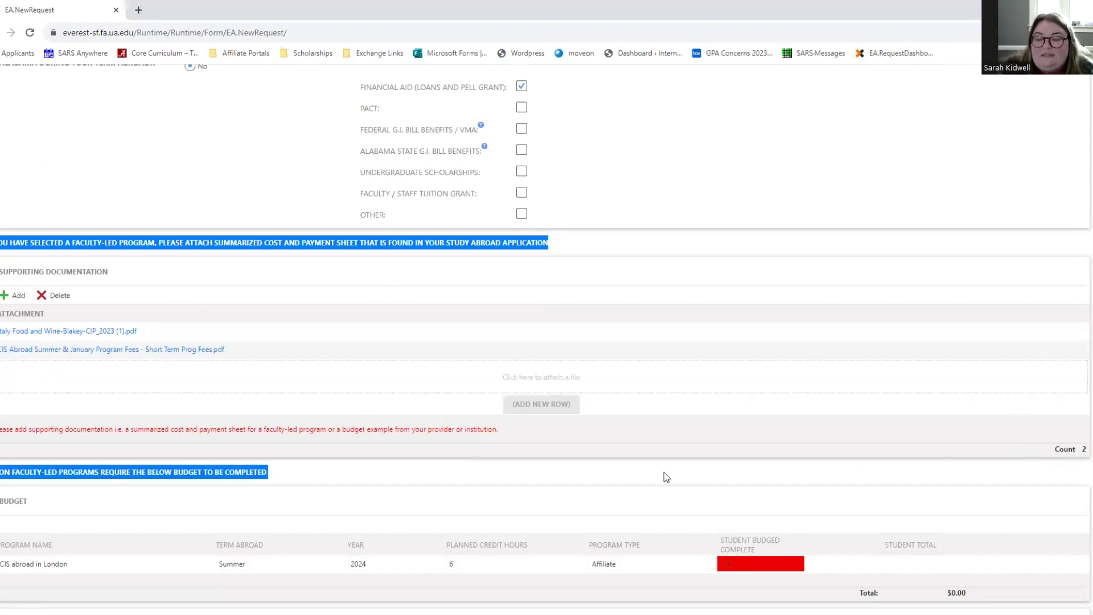
Step: Open the budget for the CIS abroad in London row in the Budget table
scroll(649, 473, down, 2)
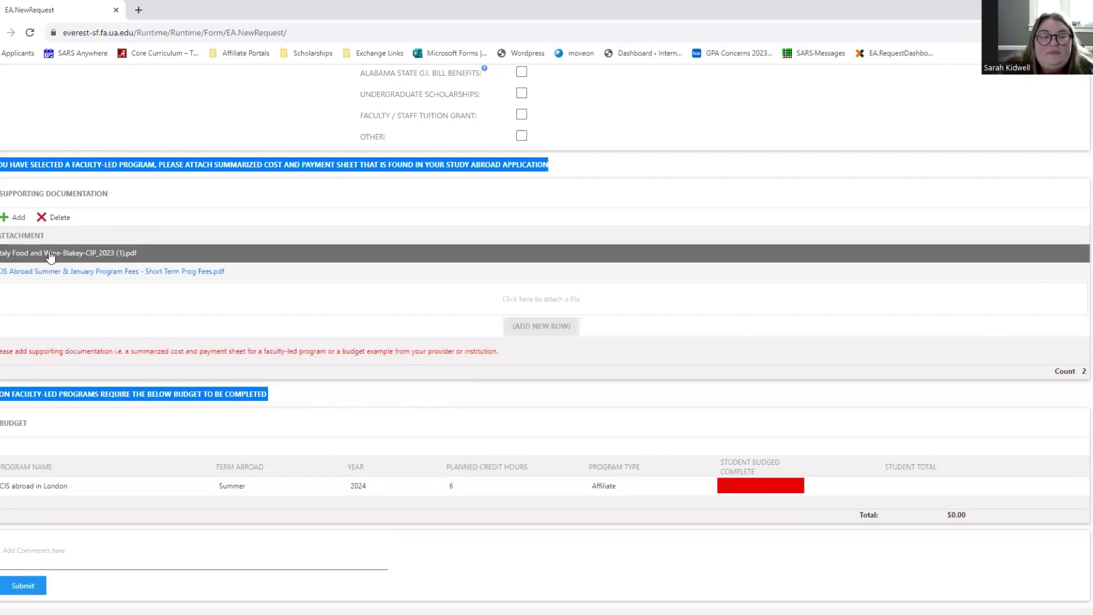
click(77, 252)
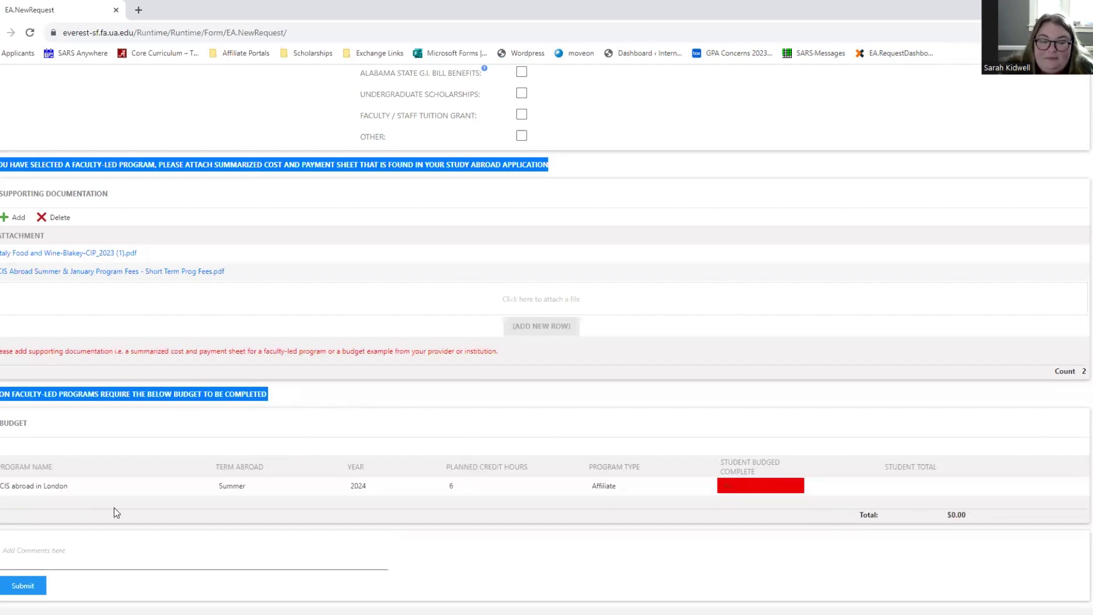
click(743, 490)
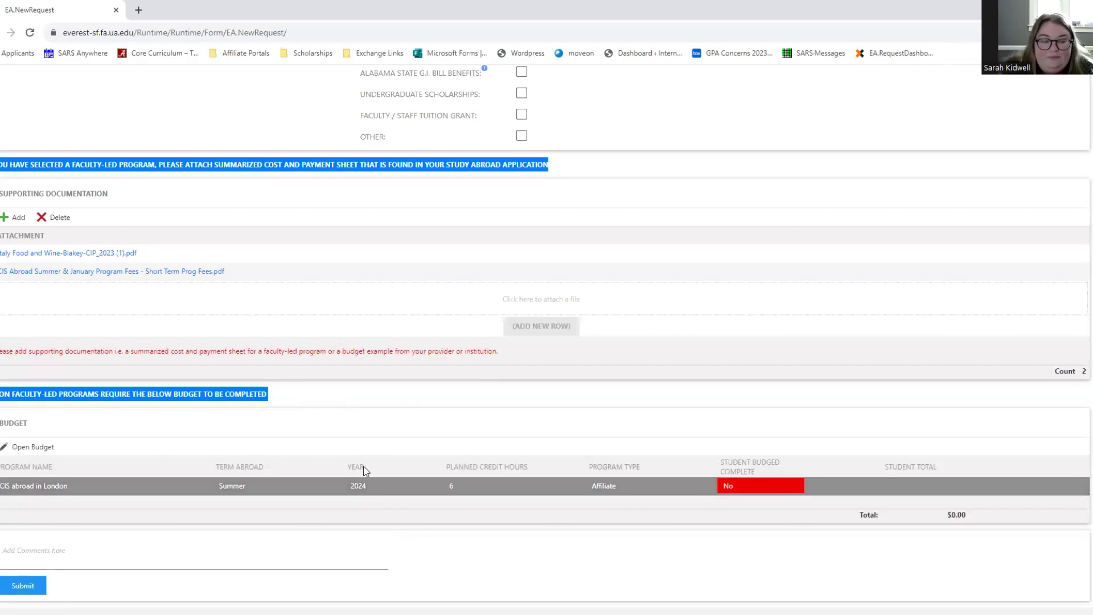
click(31, 449)
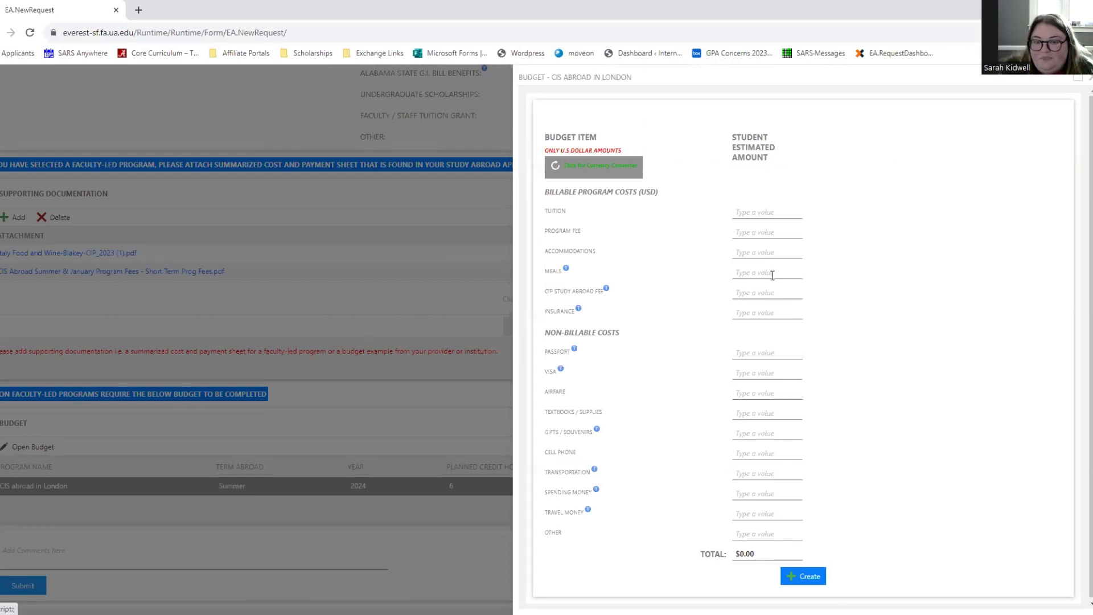
Step: Enter tuition $4,090, program fee $350 and accommodations $1,800 in the London budget
click(765, 211)
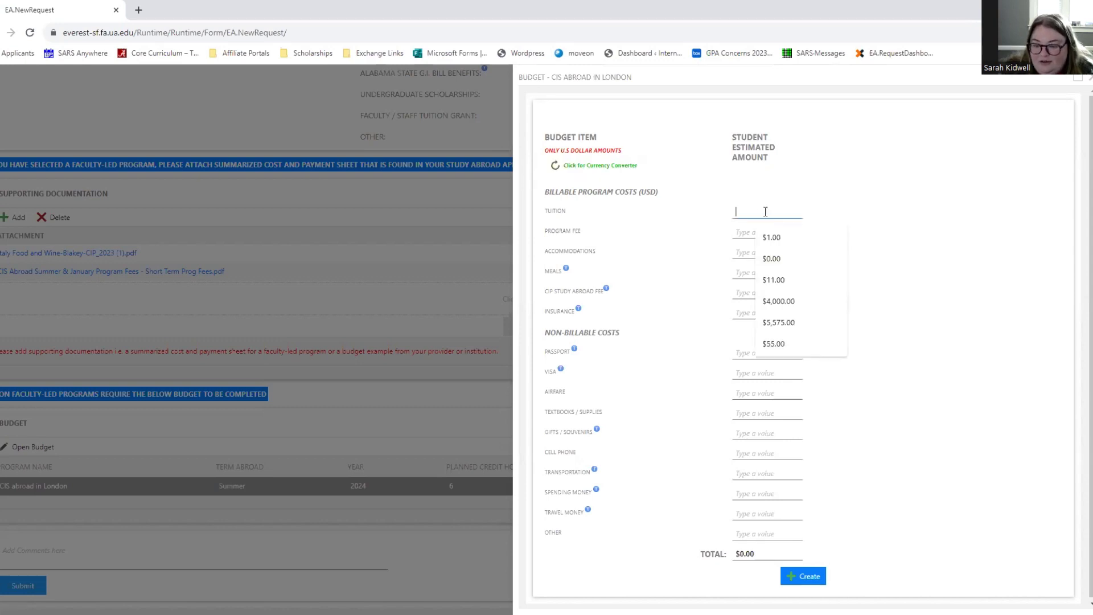
text(4,)
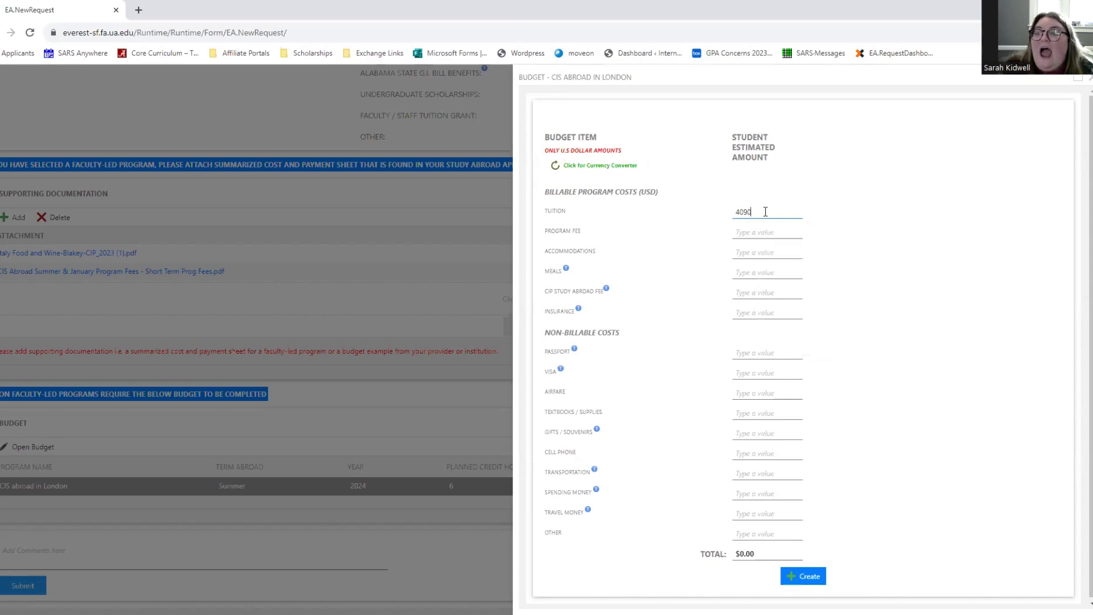
text(090)
click(866, 208)
click(757, 229)
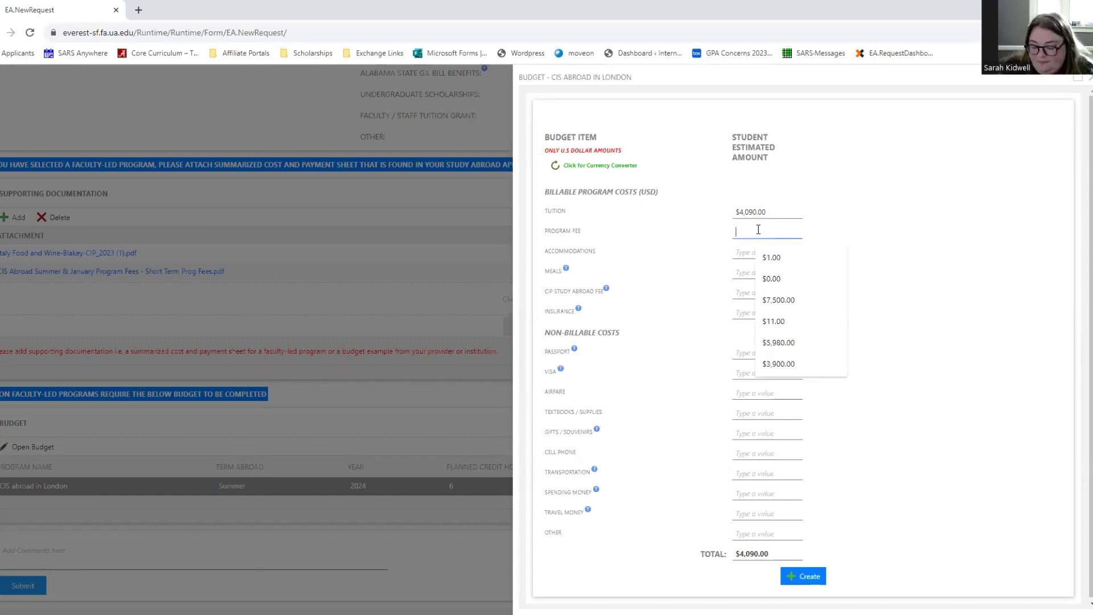
text(35)
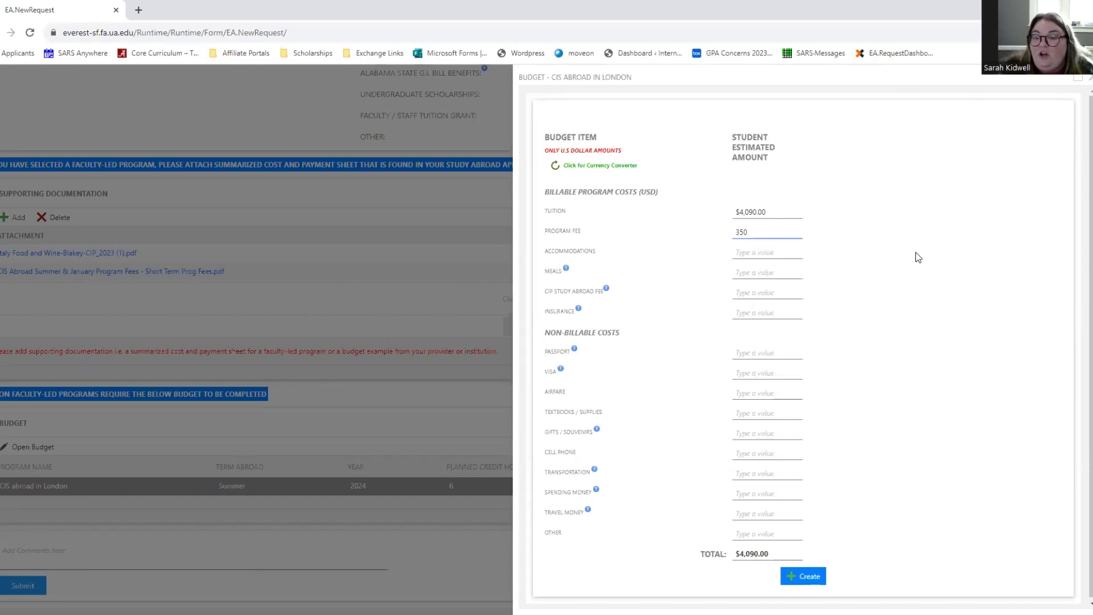
text(0)
click(923, 263)
click(756, 252)
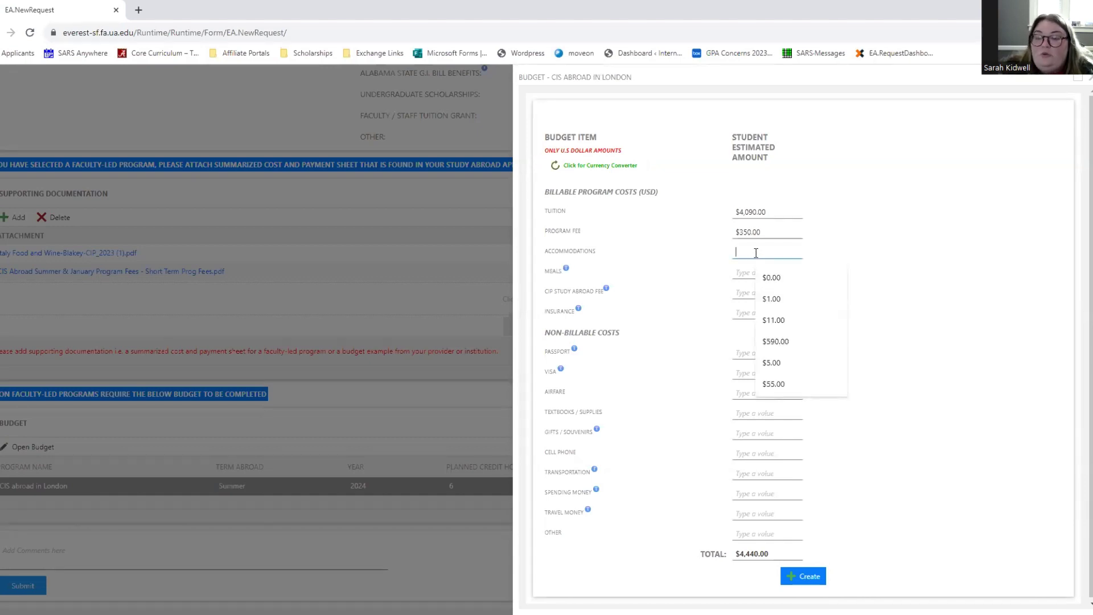
text(1800)
click(841, 277)
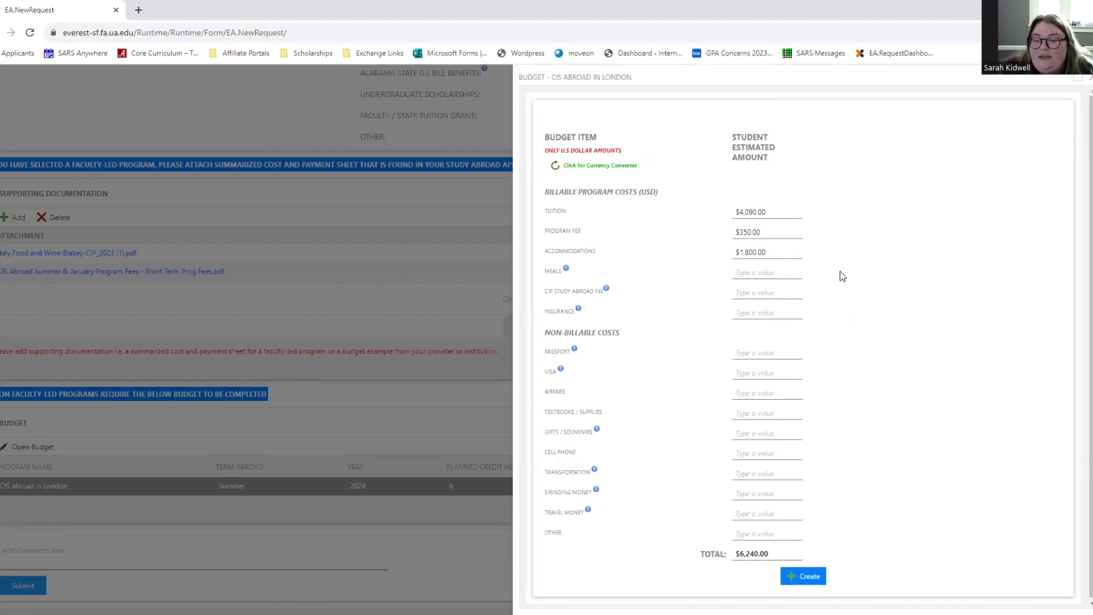
Step: Enter meals $600 and CIP Study Abroad Fee $200, bringing the total to $7,040
click(764, 274)
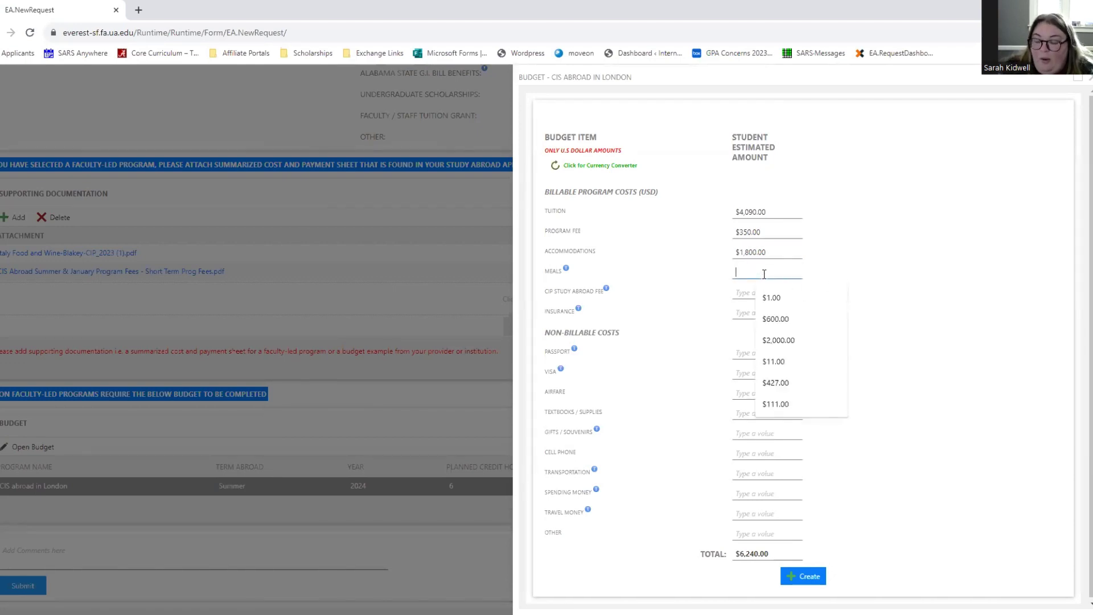
text(600)
click(851, 308)
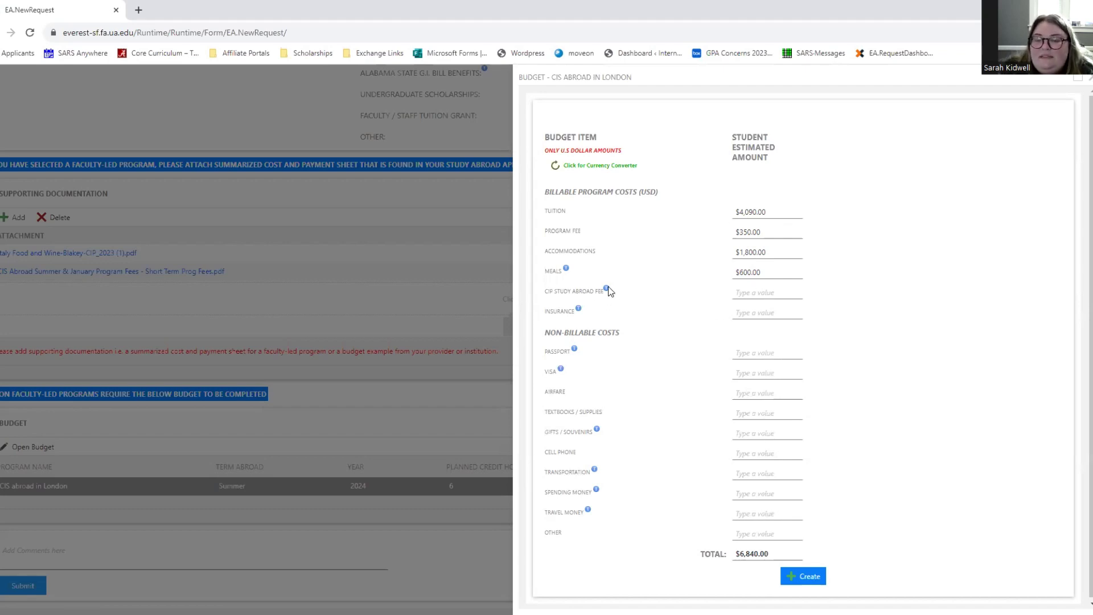
mouse_move(607, 292)
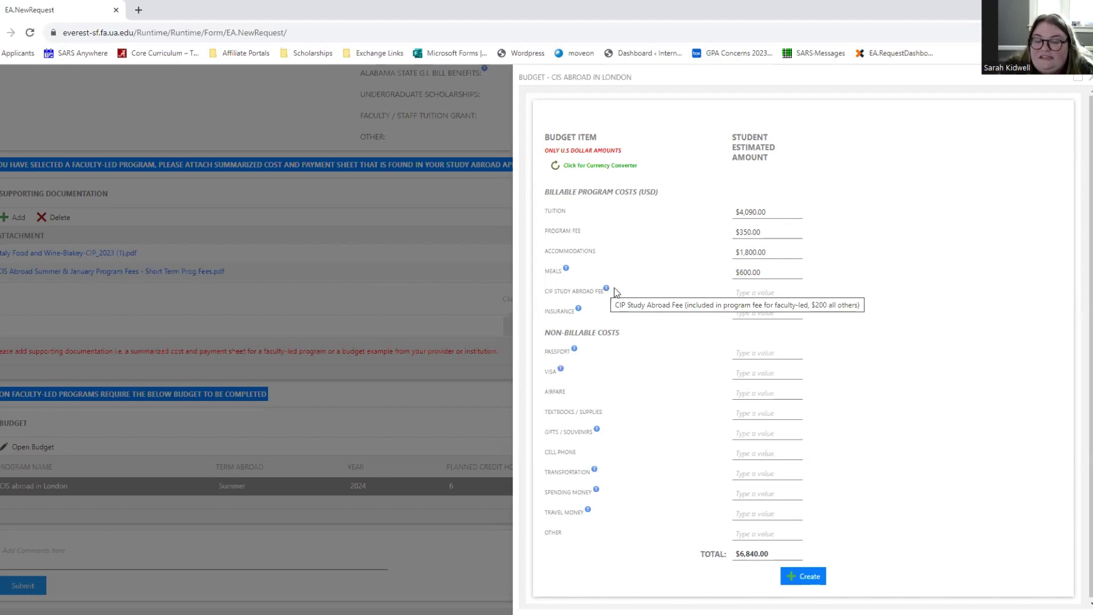
click(753, 290)
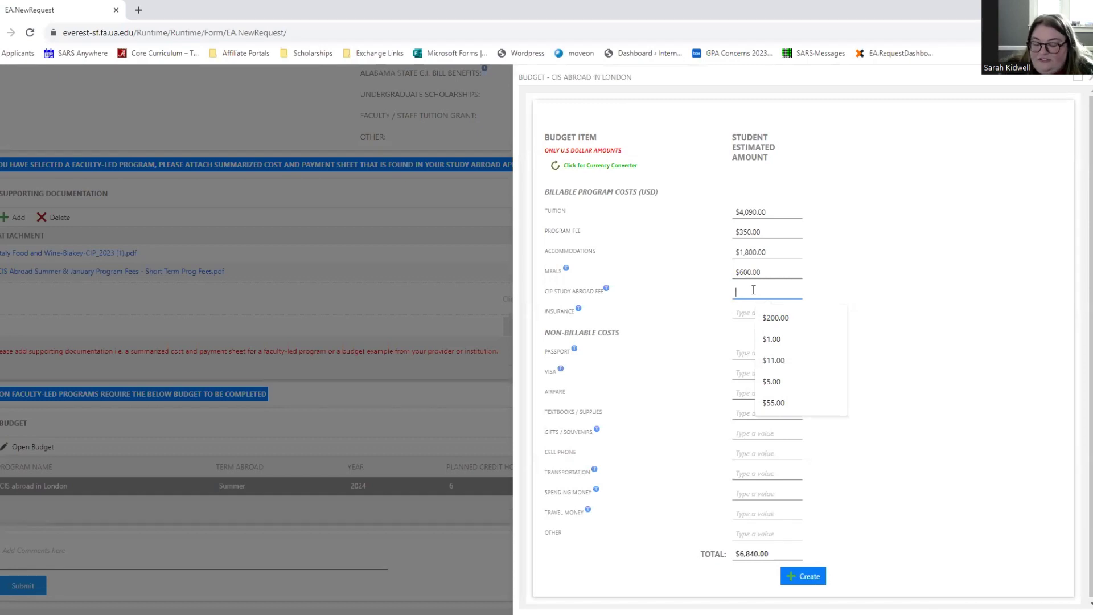
text(200)
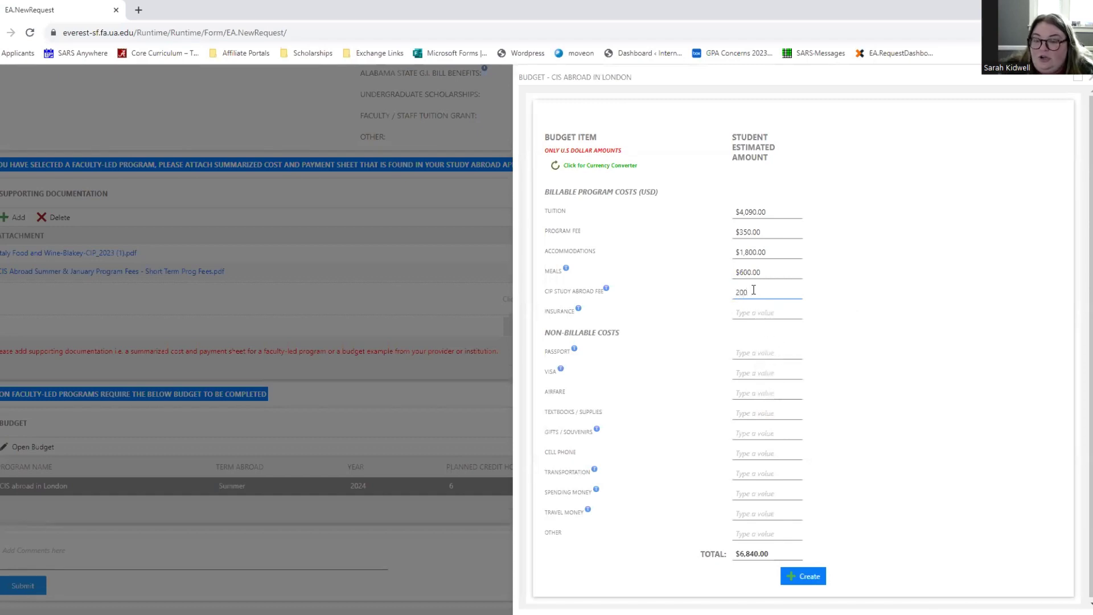
click(671, 333)
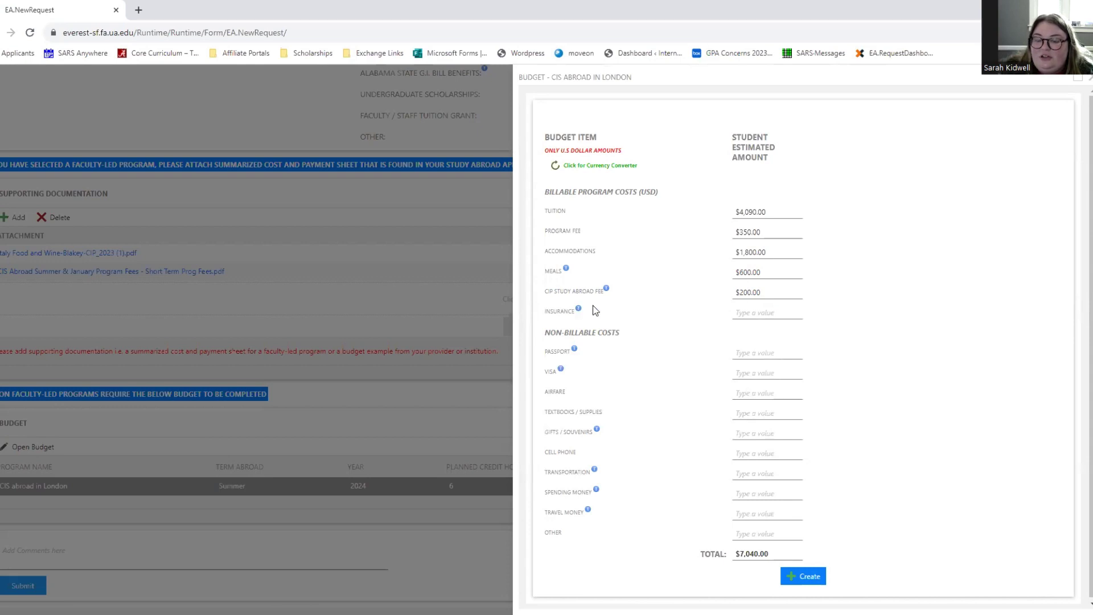
Step: Enter $55 as the Insurance cost, bringing the London budget total to $7,095.00
mouse_move(579, 310)
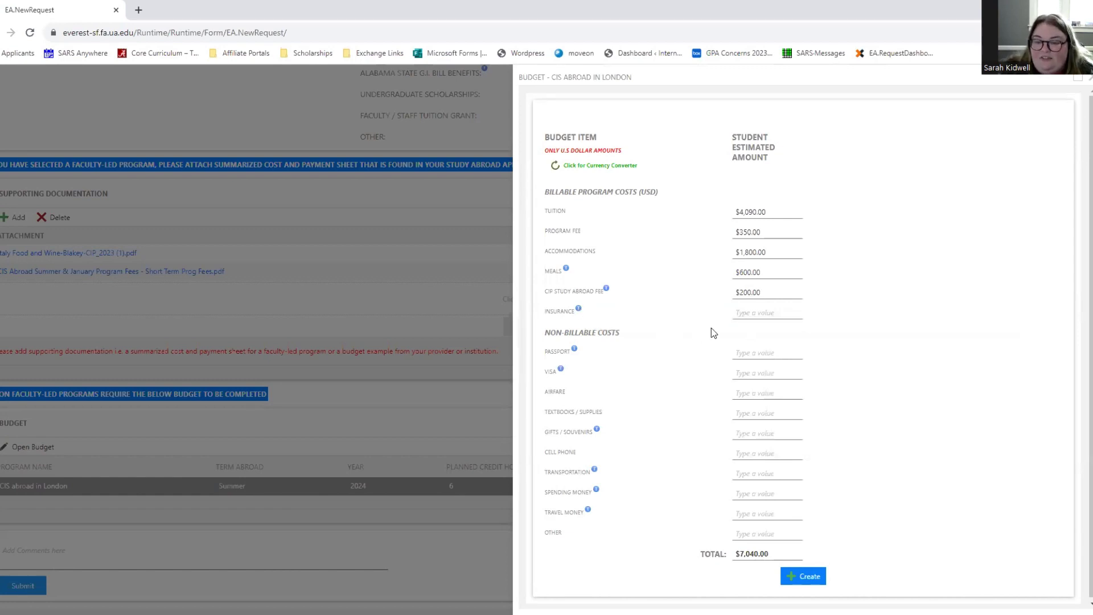
click(753, 312)
text(55)
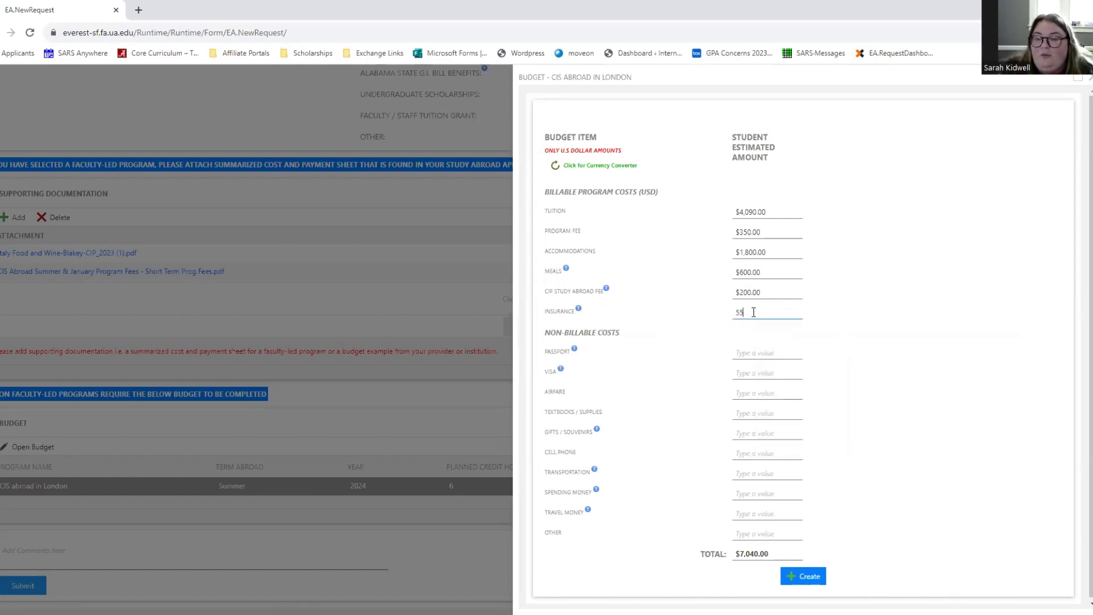
click(827, 336)
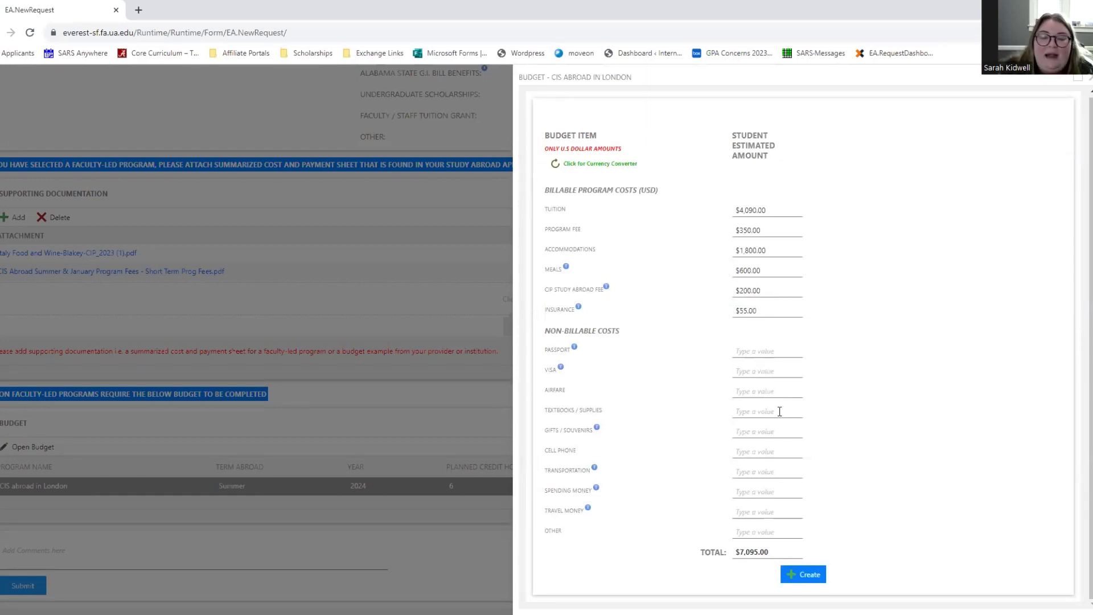
Step: Enter non-billable costs of $165 for Passport, $0 for Visa and $900 for Airfare
click(779, 352)
text(165)
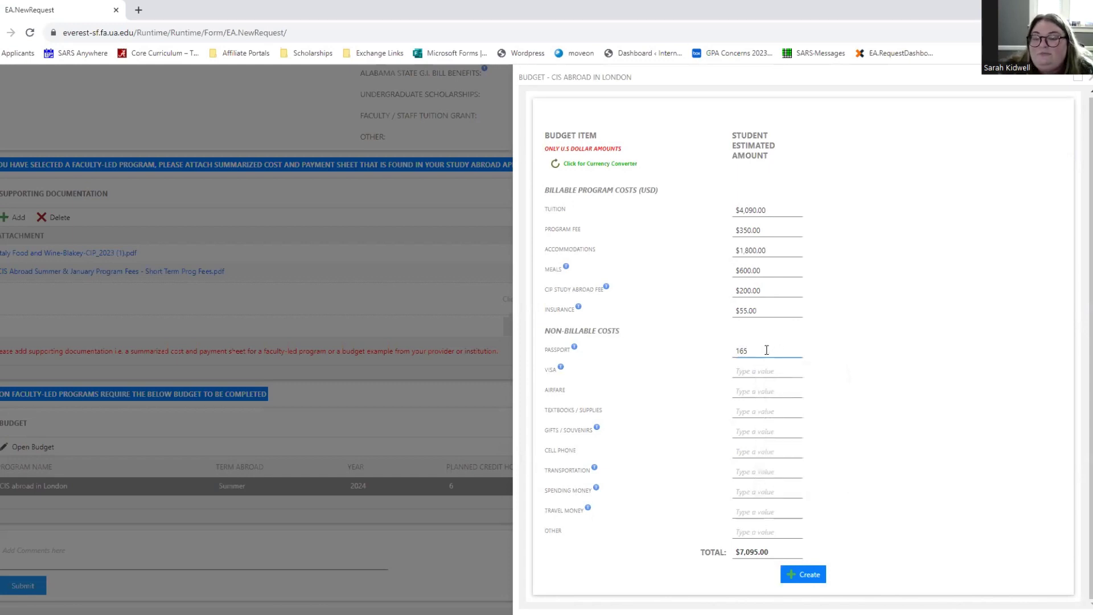
click(866, 358)
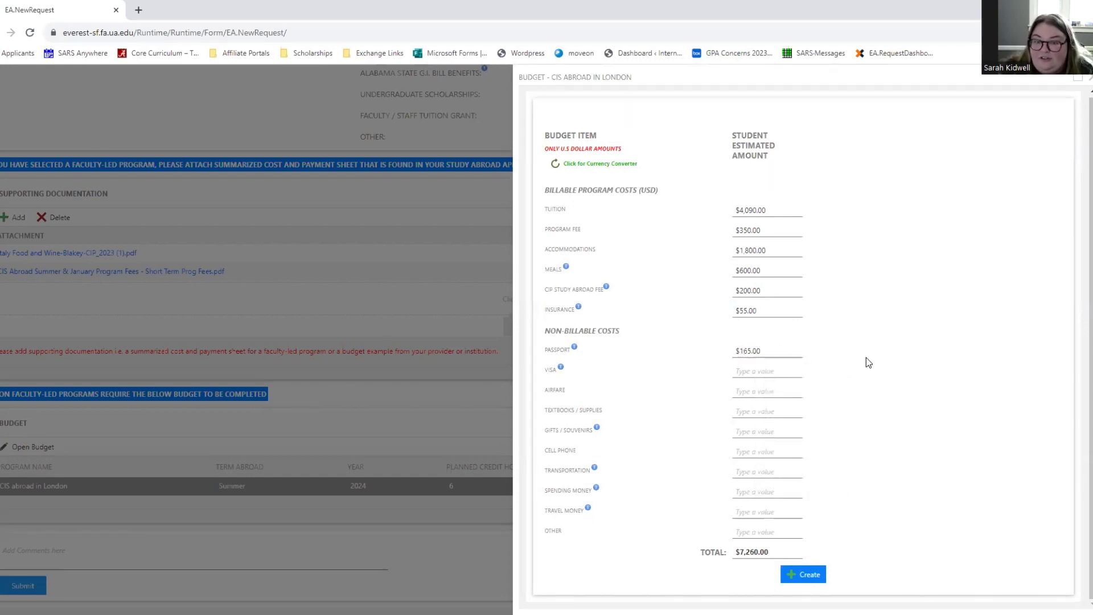
click(768, 377)
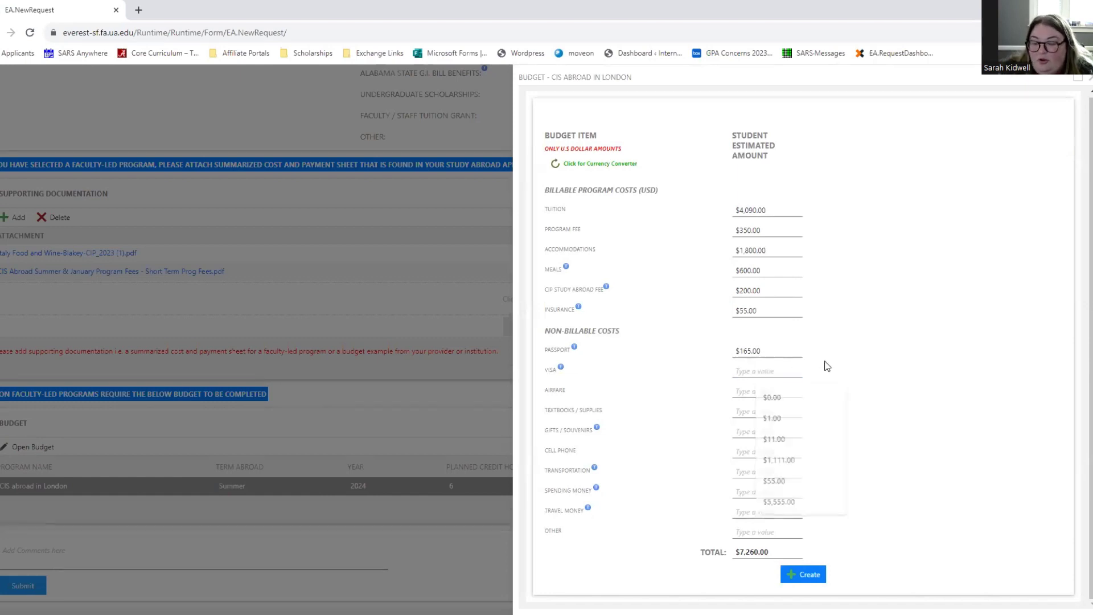
click(743, 371)
text(0)
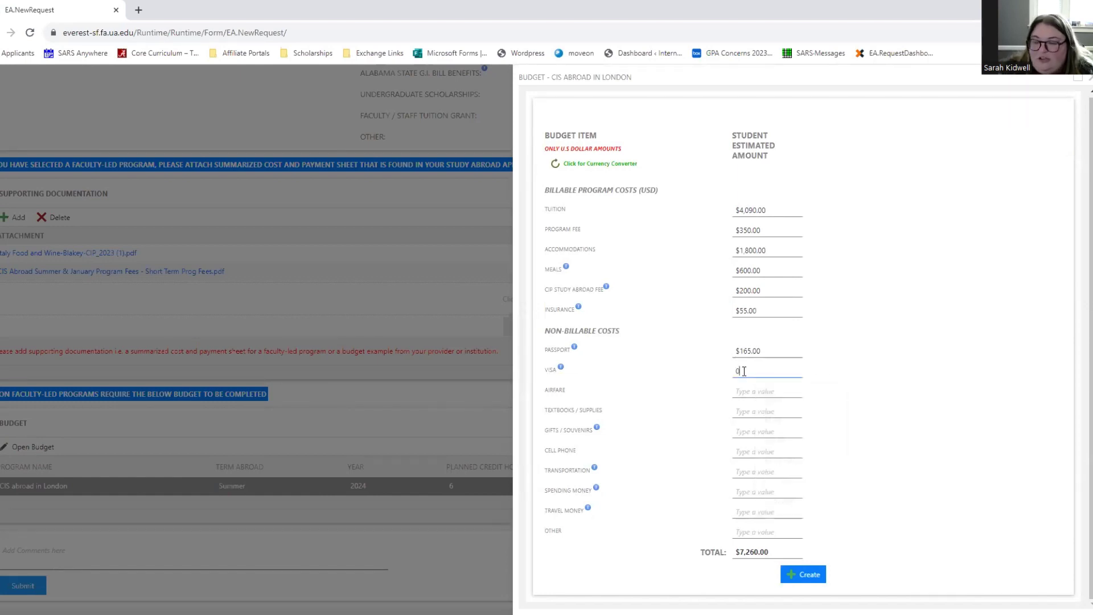
click(712, 378)
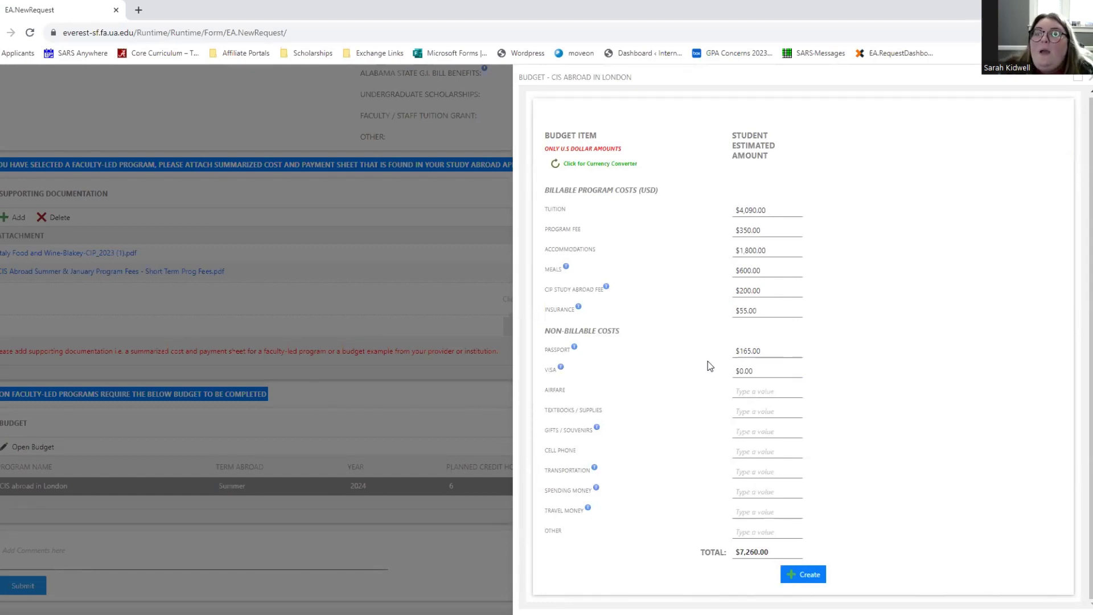
click(752, 396)
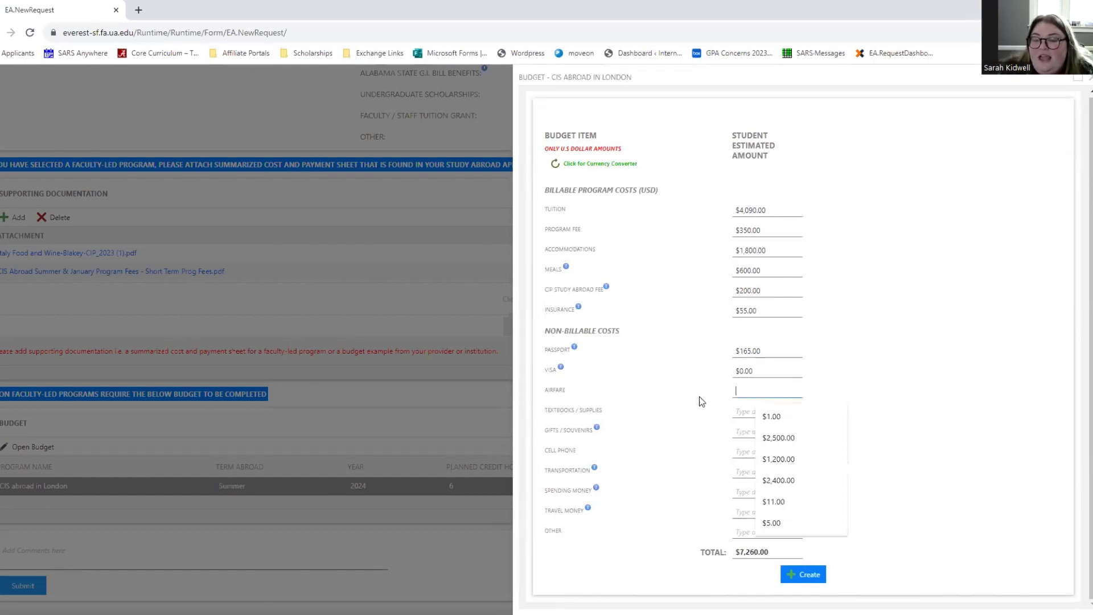
click(745, 386)
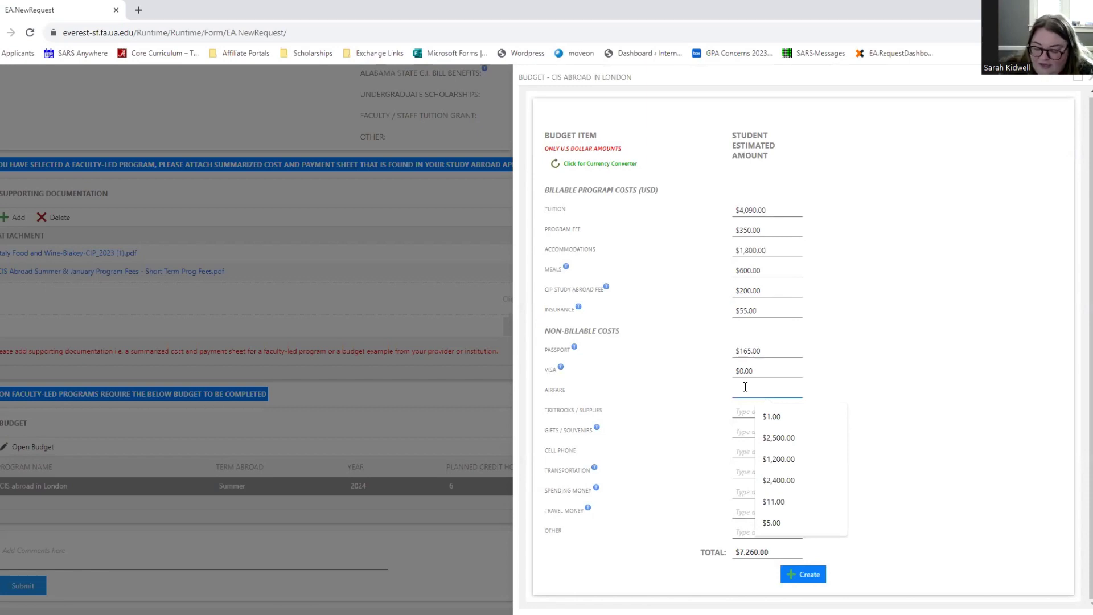
text(900)
click(677, 426)
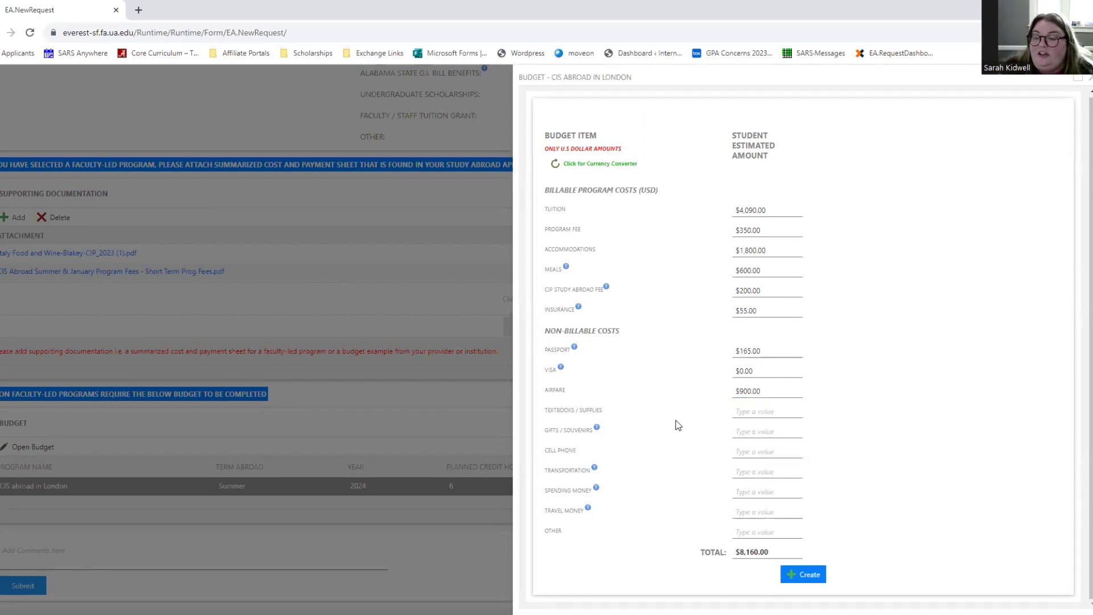
Step: Enter $200 Textbooks/Supplies, $100 Gifts/Souvenirs and $300 Cell Phone, reaching $8,760.00
click(762, 409)
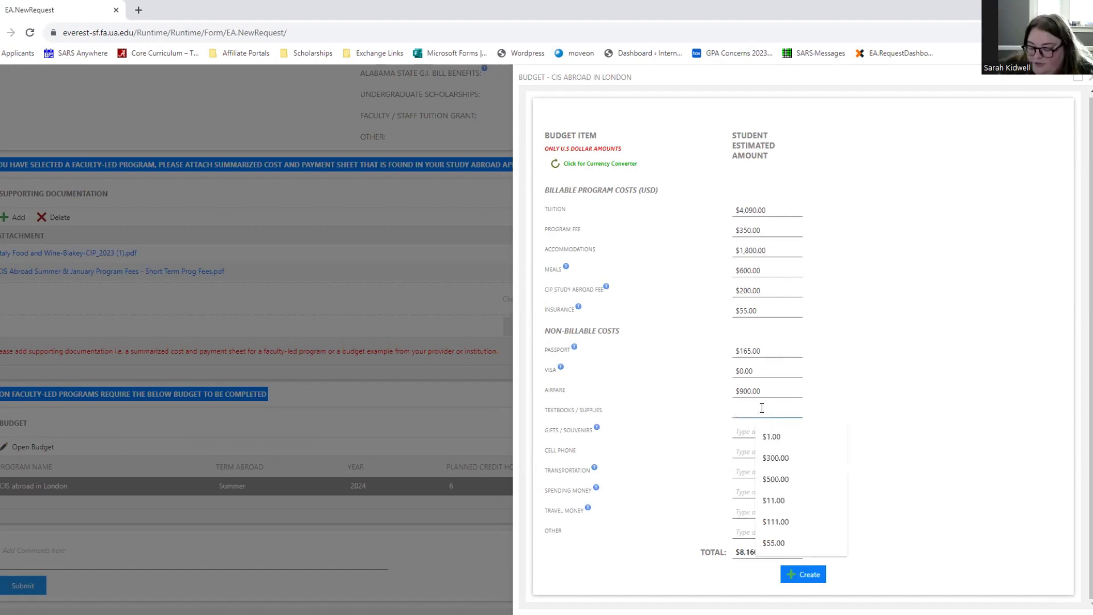
text(200)
click(679, 431)
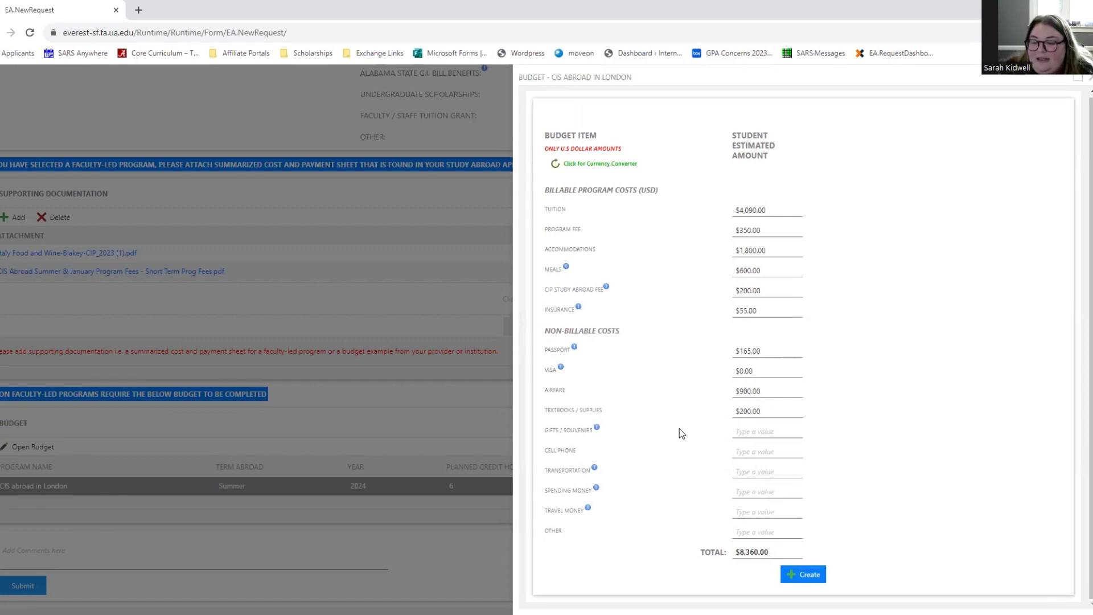
click(750, 430)
text(100)
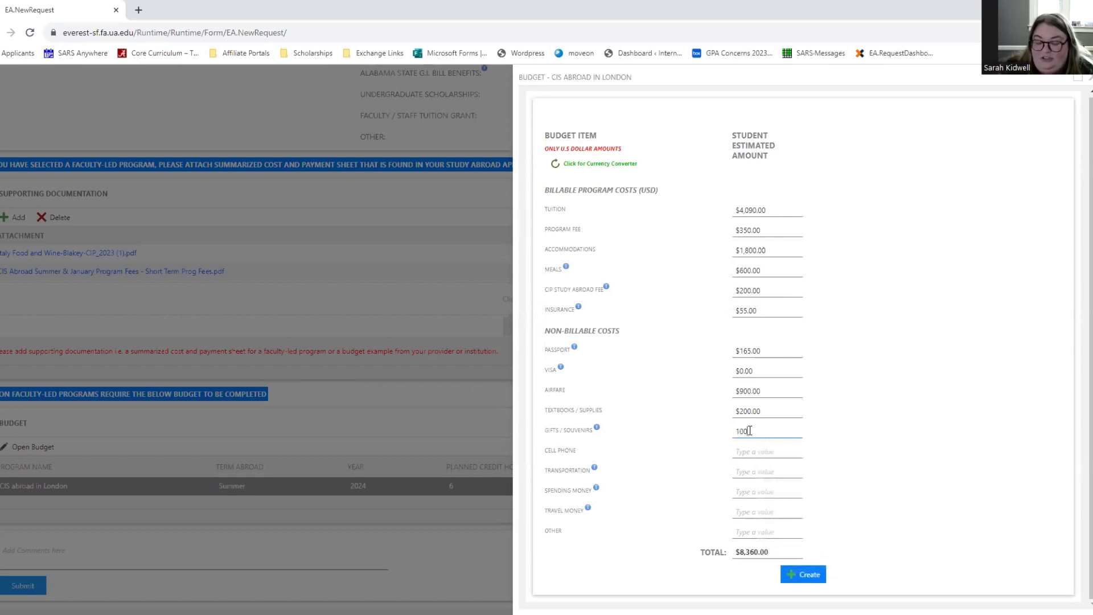
click(694, 470)
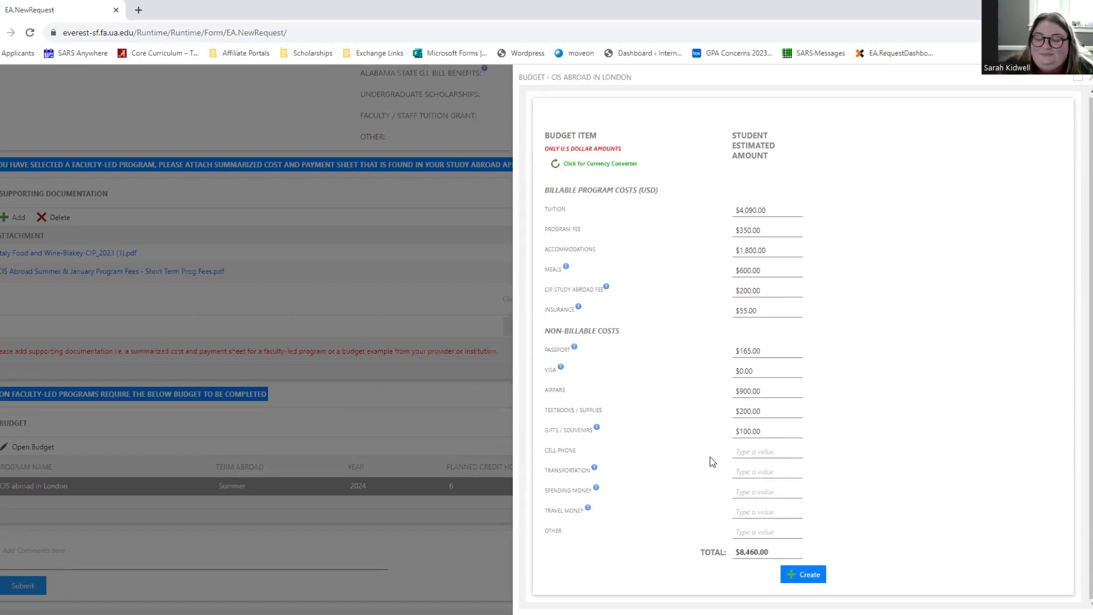
click(750, 454)
click(691, 461)
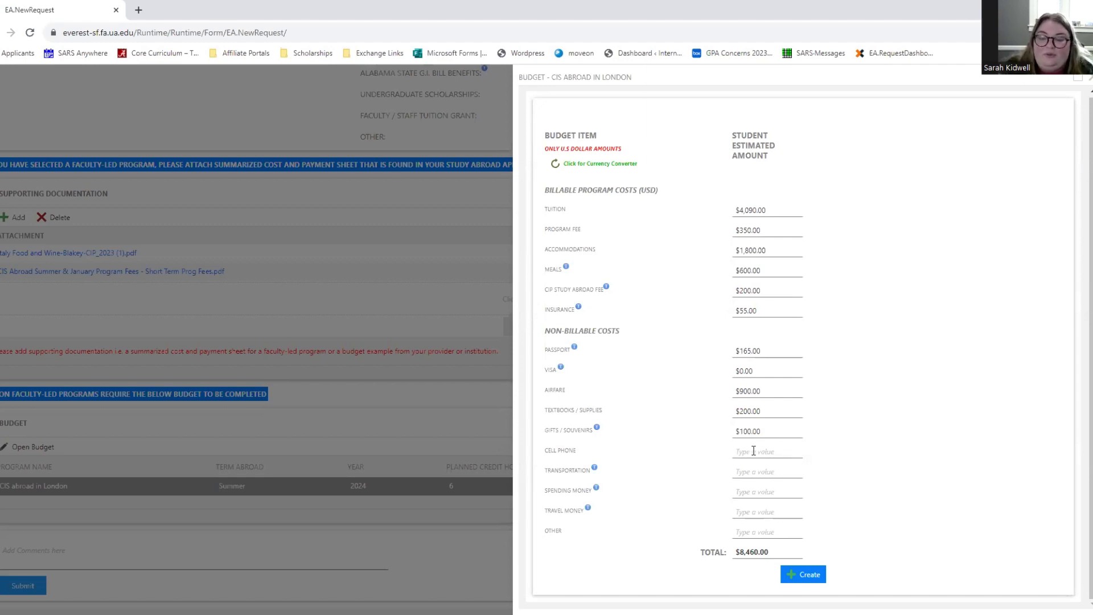
click(753, 451)
text(300)
click(690, 458)
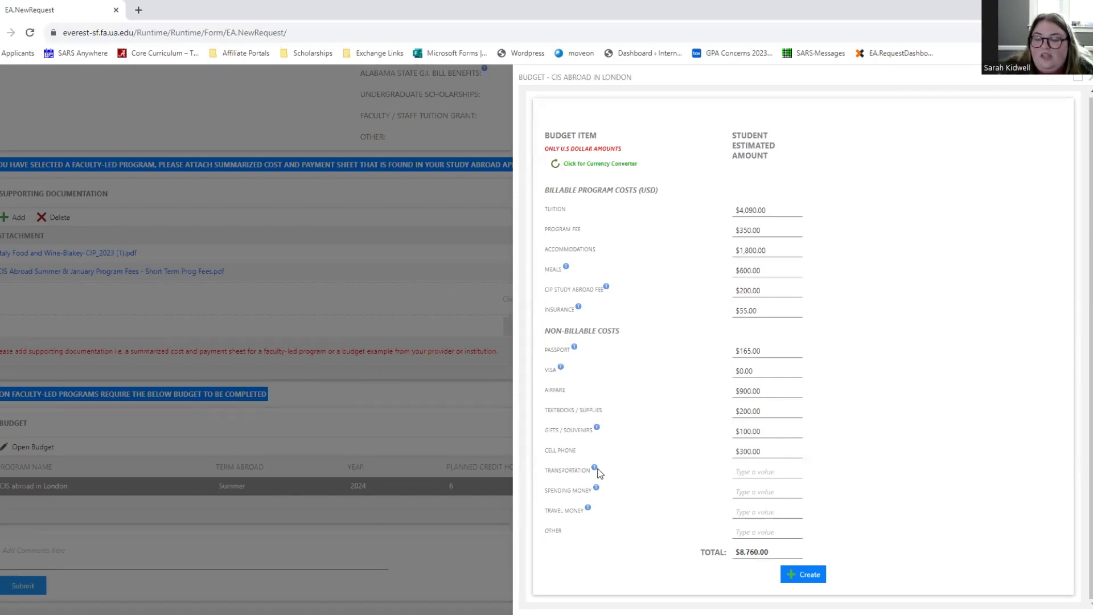
Step: Enter $200 for Transportation and $400 for Spending Money
mouse_move(595, 470)
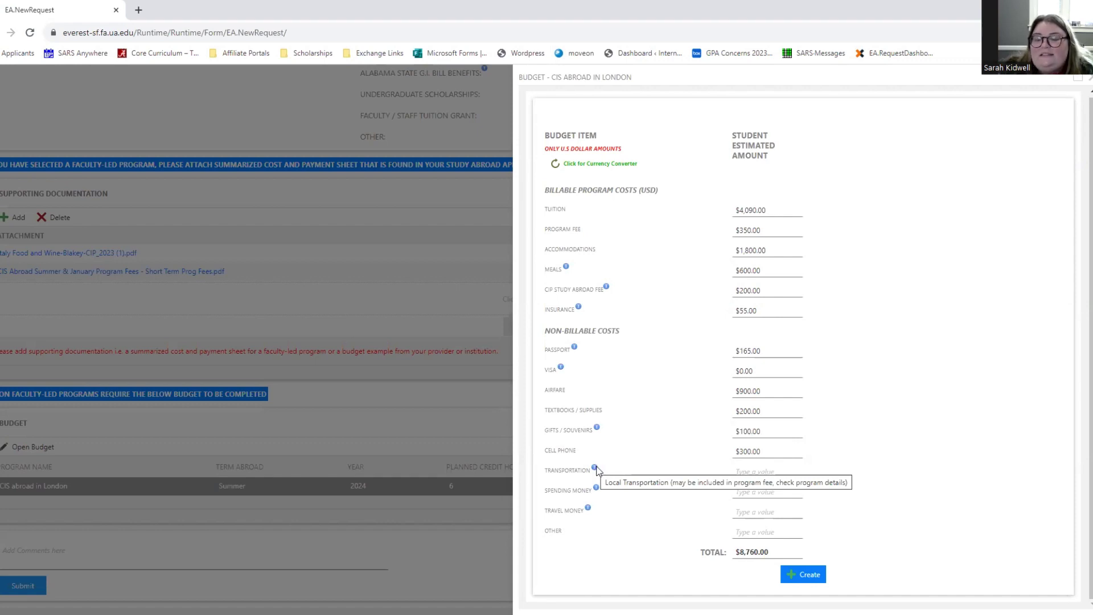
click(744, 470)
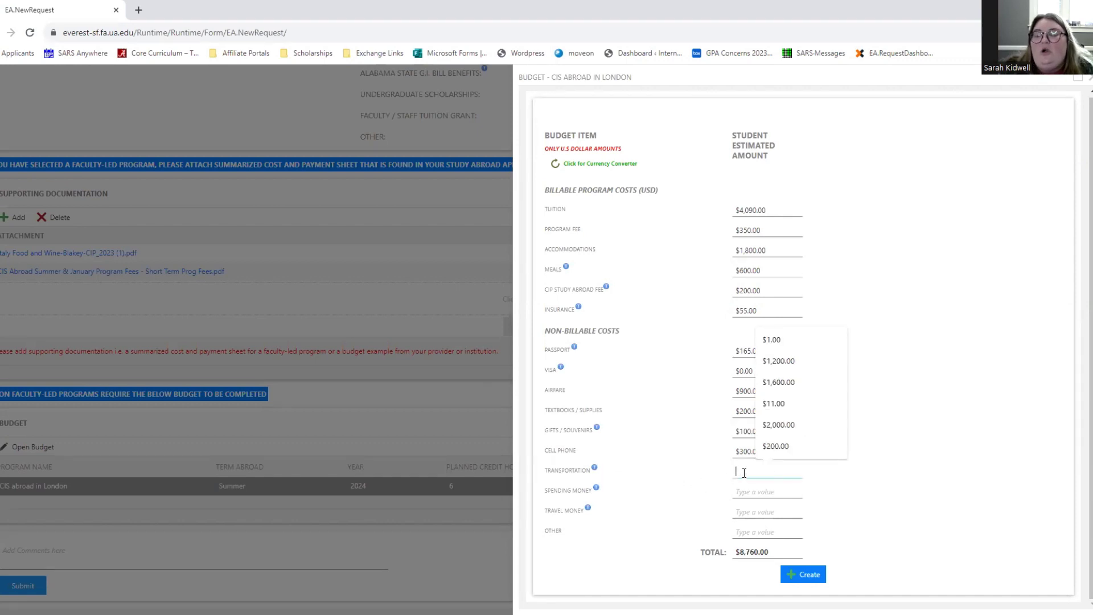
click(662, 461)
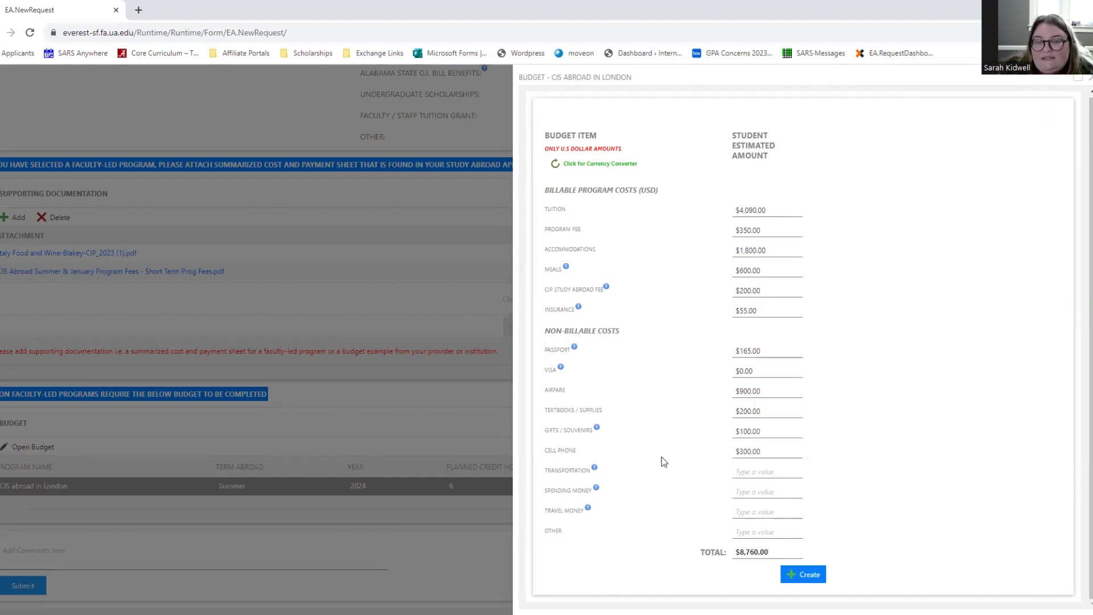
click(743, 472)
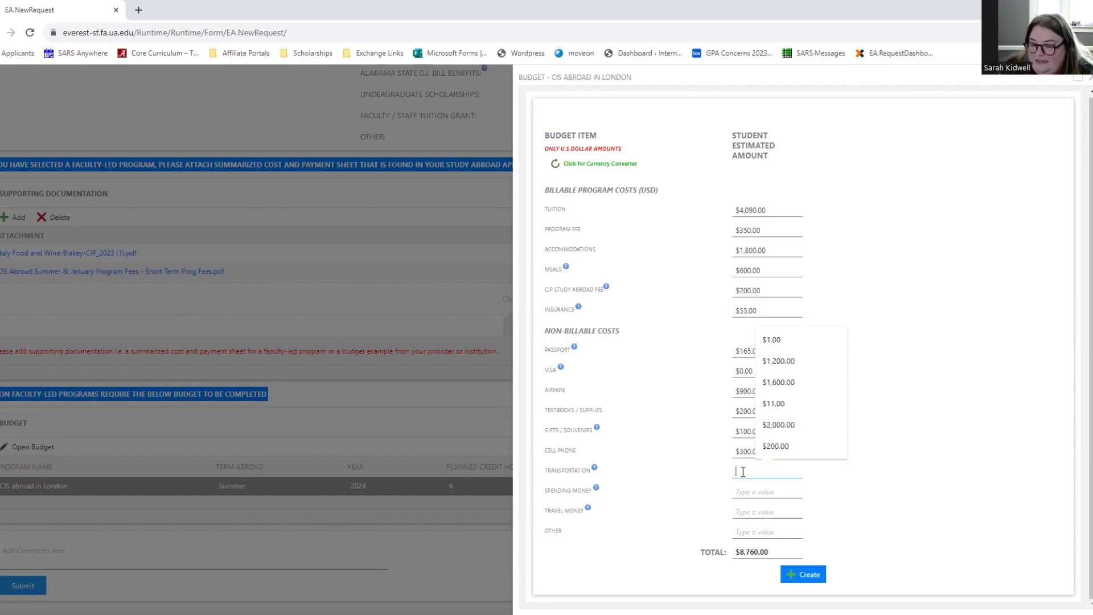
text(200)
click(685, 497)
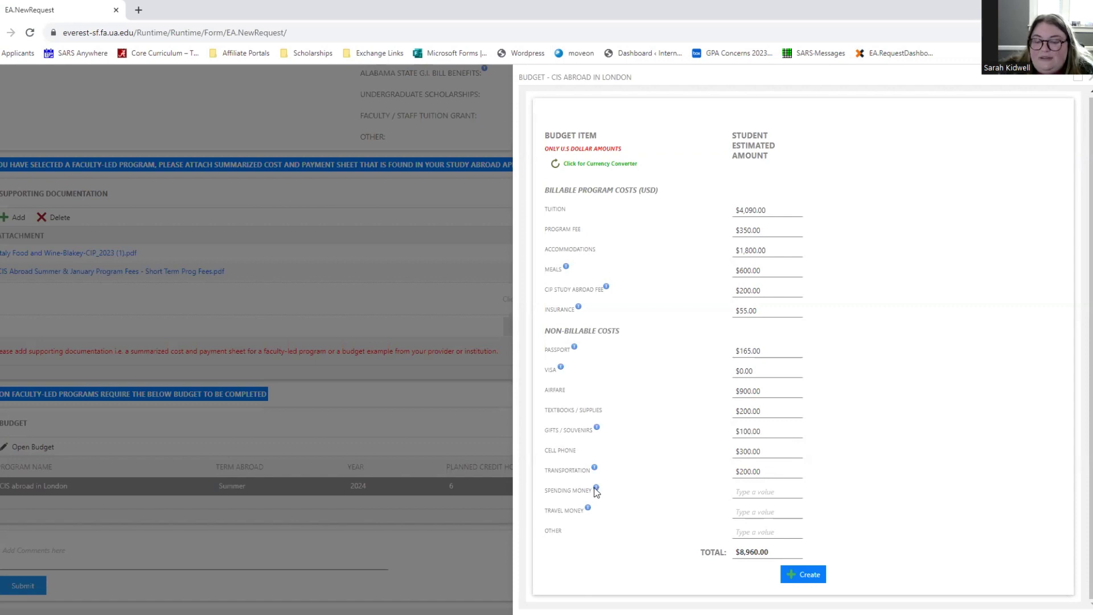
mouse_move(596, 490)
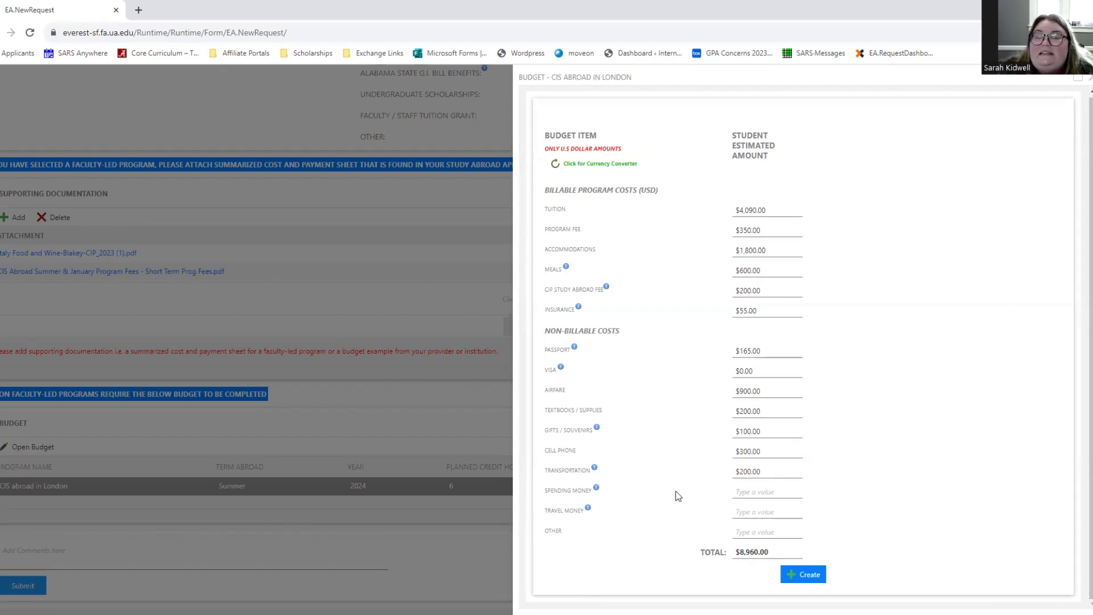
click(743, 489)
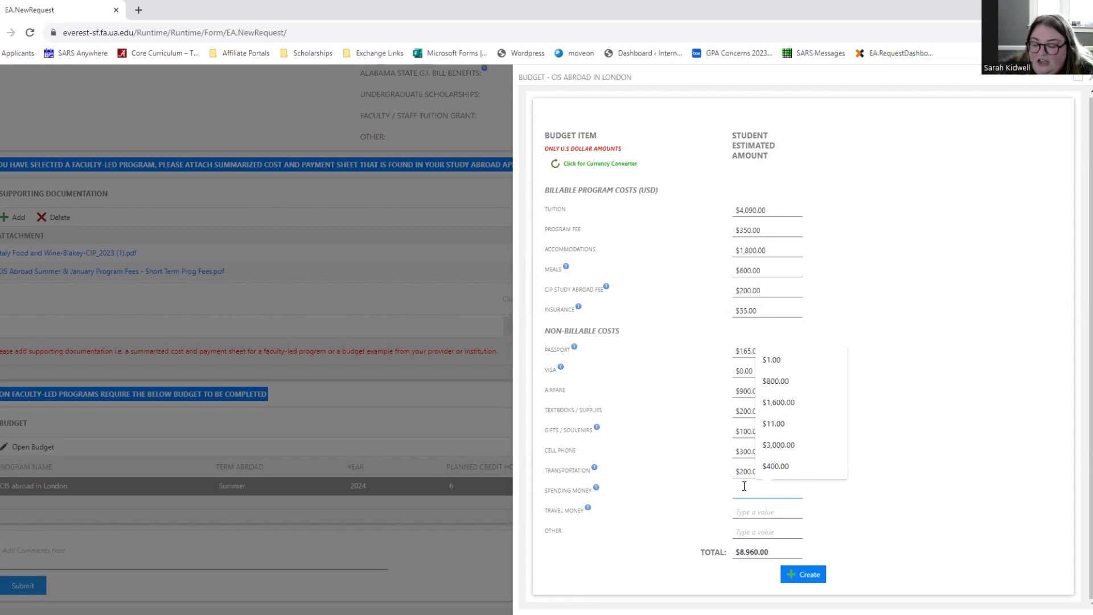
text(400)
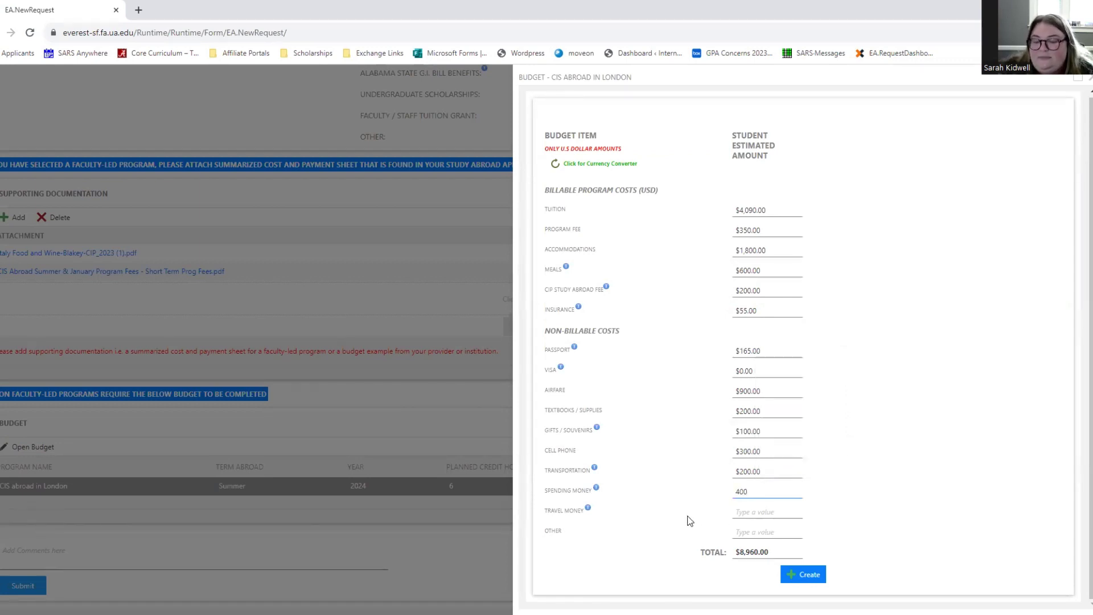
click(622, 528)
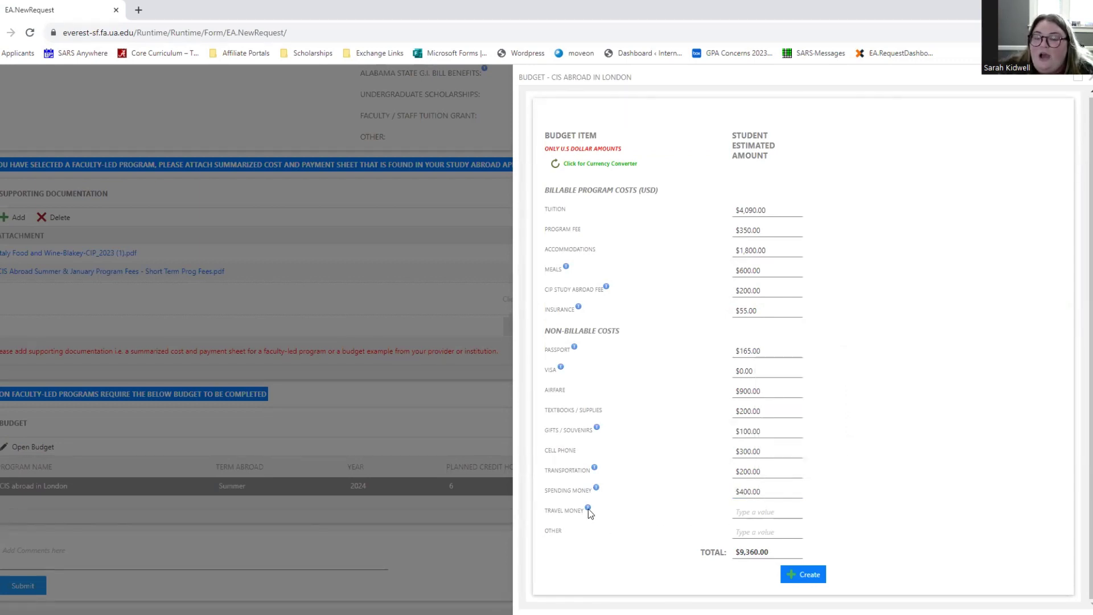
Step: Enter $400 Travel Money and $0 Other, then create the $9,760.00 London budget
mouse_move(588, 509)
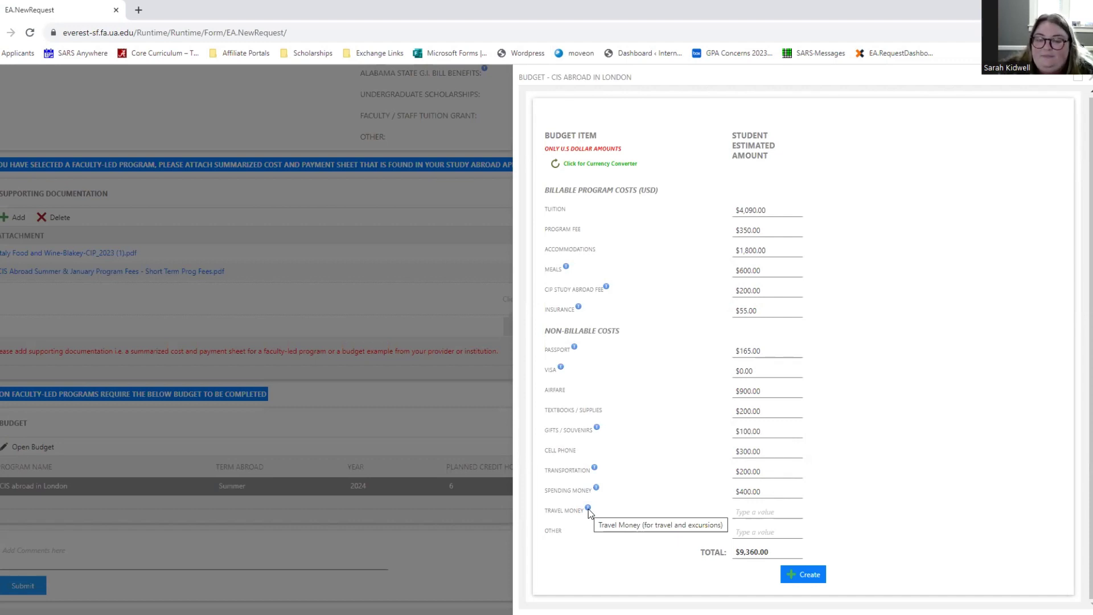
click(749, 508)
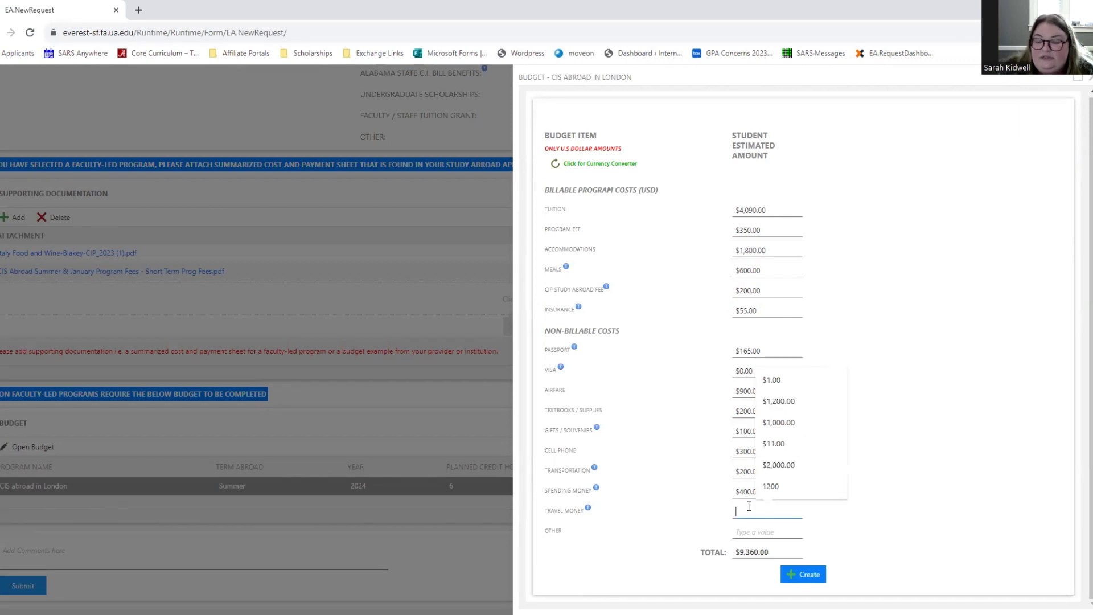
text(400)
click(648, 541)
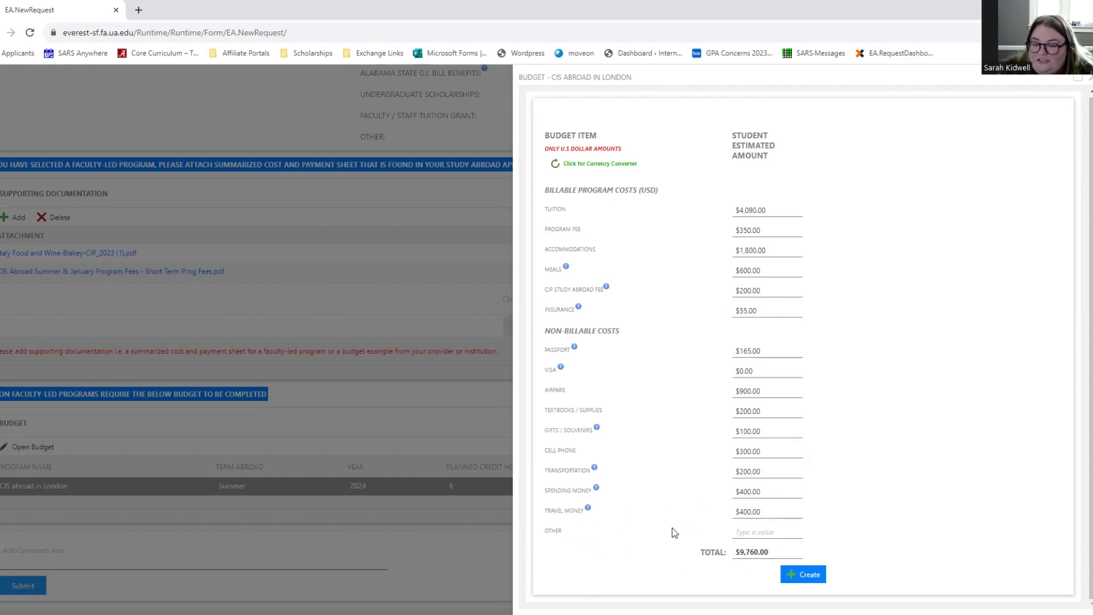
click(748, 527)
text(0)
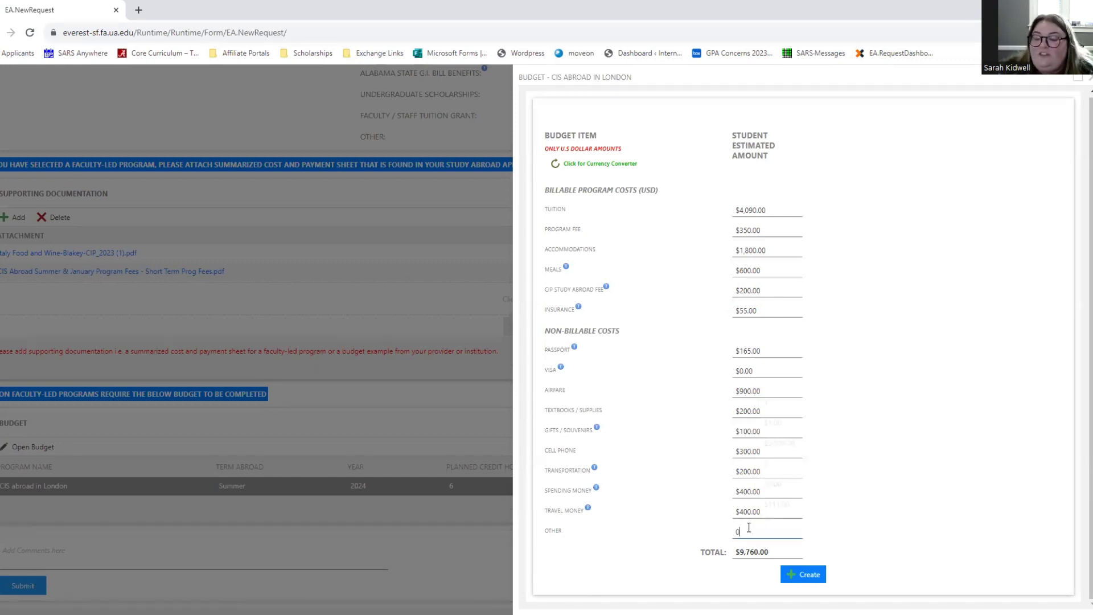
click(629, 542)
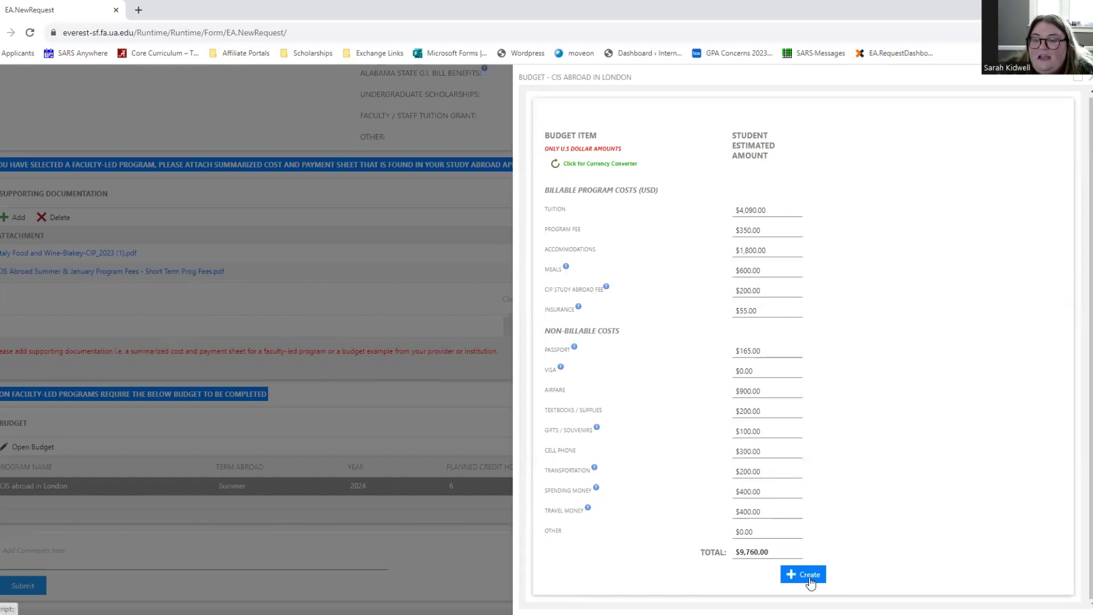
click(810, 581)
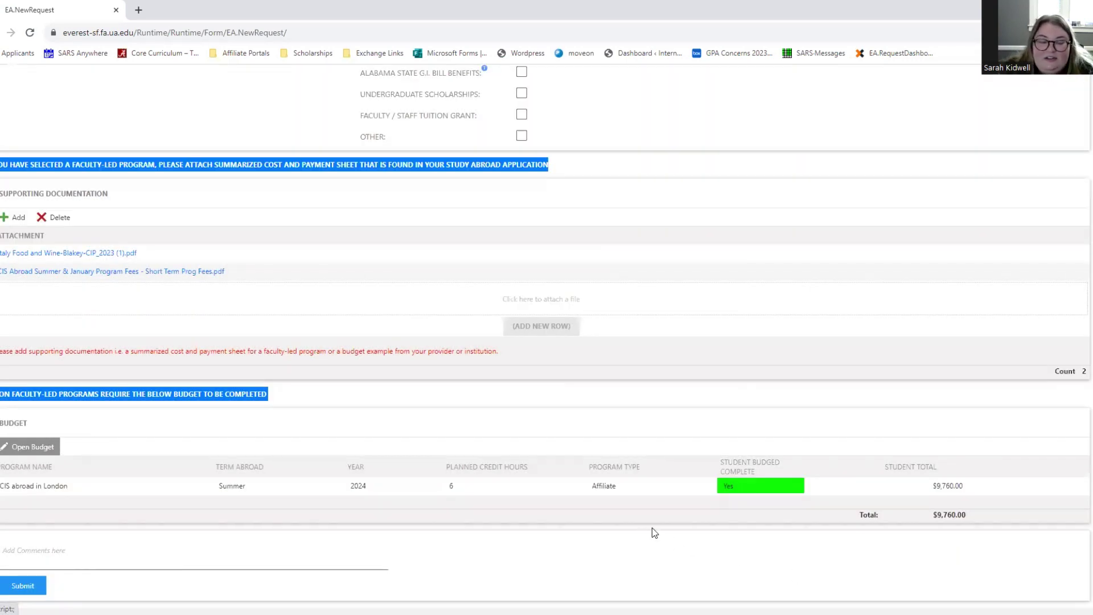
Step: Comment that the 'other' budget section covers a camera needed for class, then submit
click(752, 494)
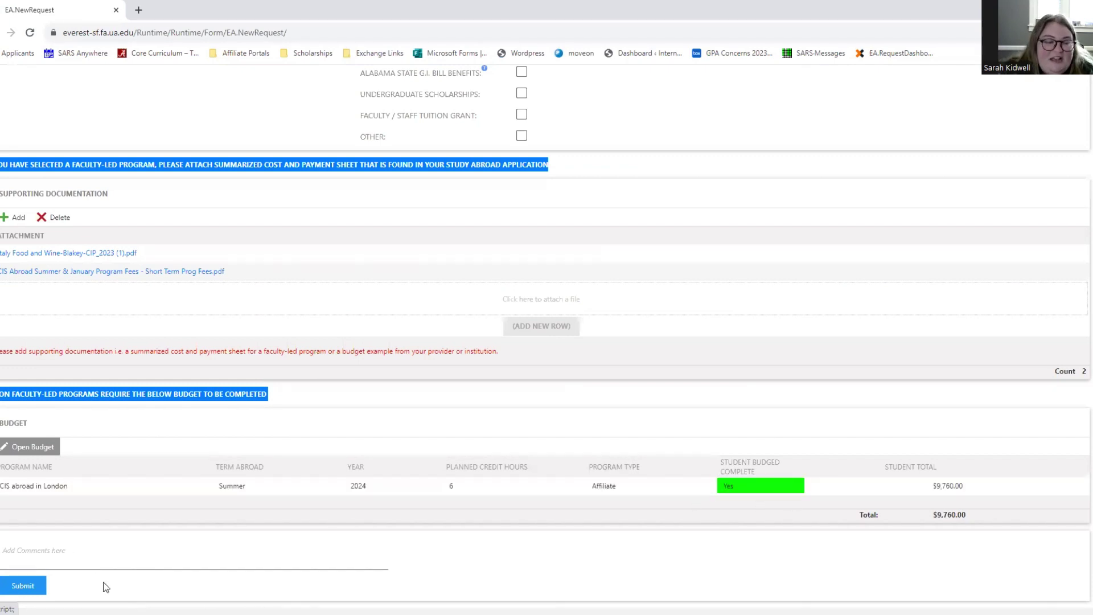
click(97, 554)
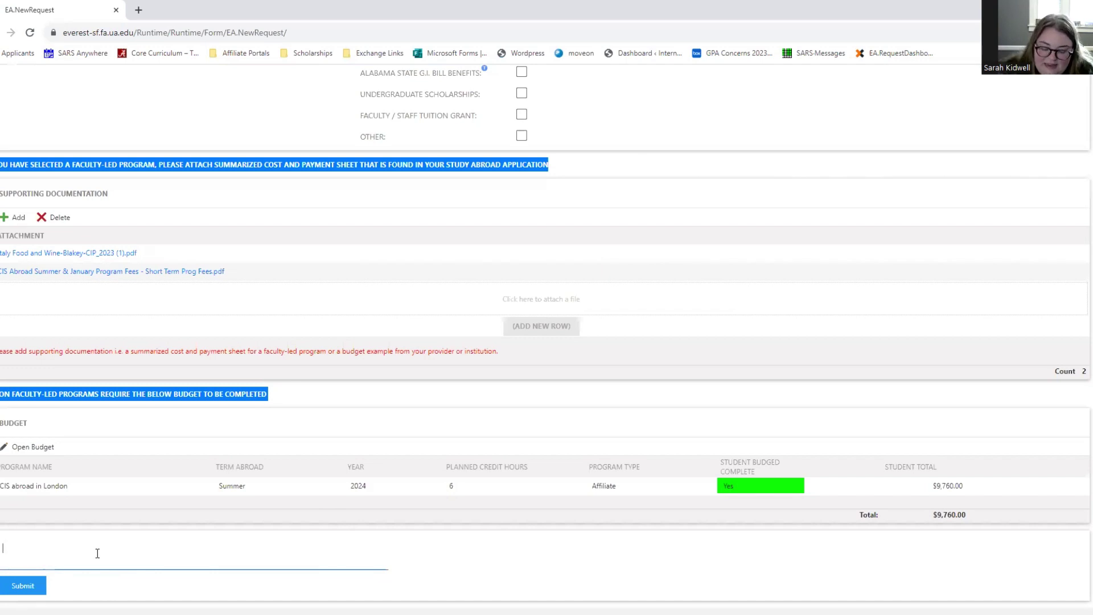
text(Hey I a)
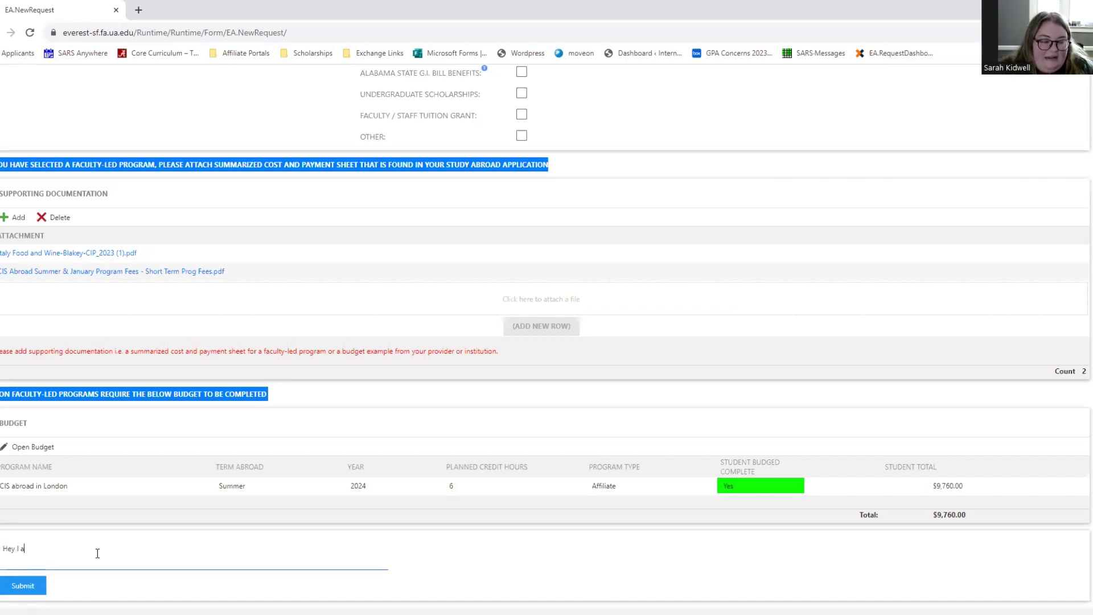
key(BackSpace)
text(needed to )
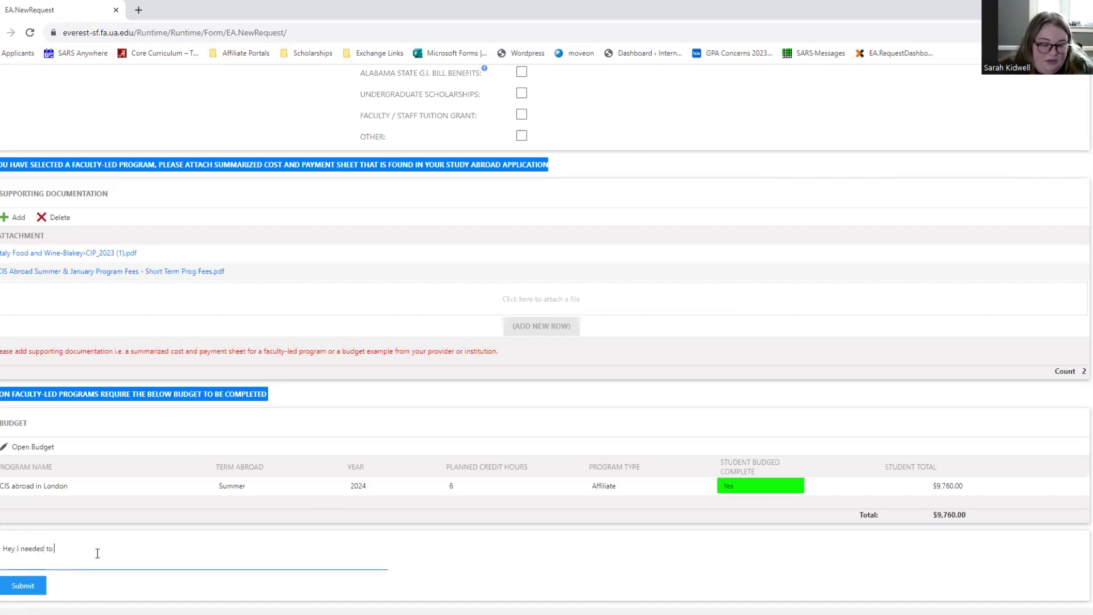
text(include an )
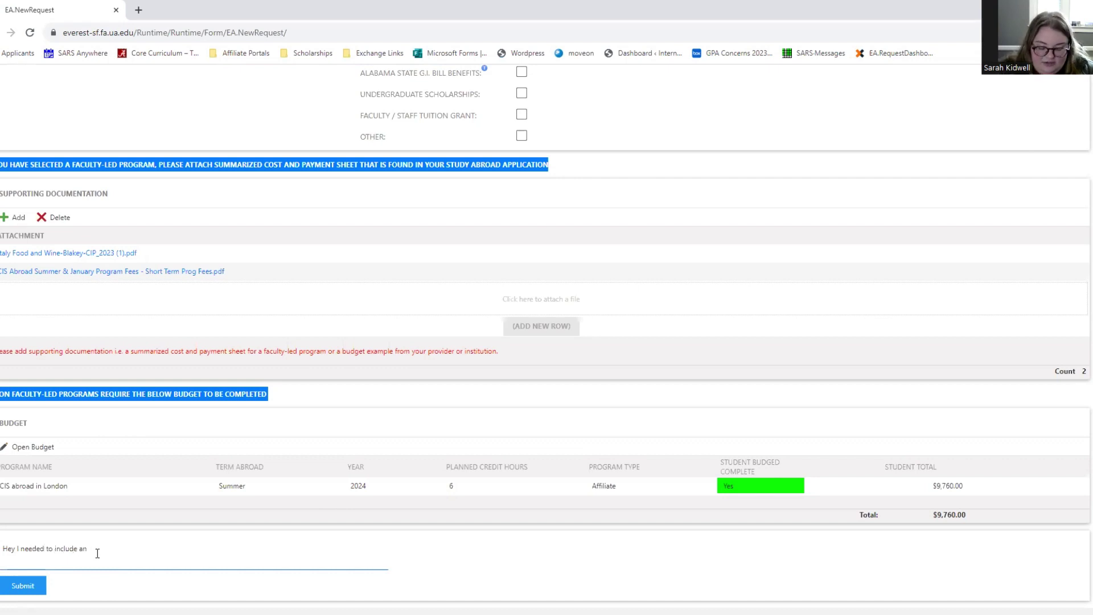
text("other" se)
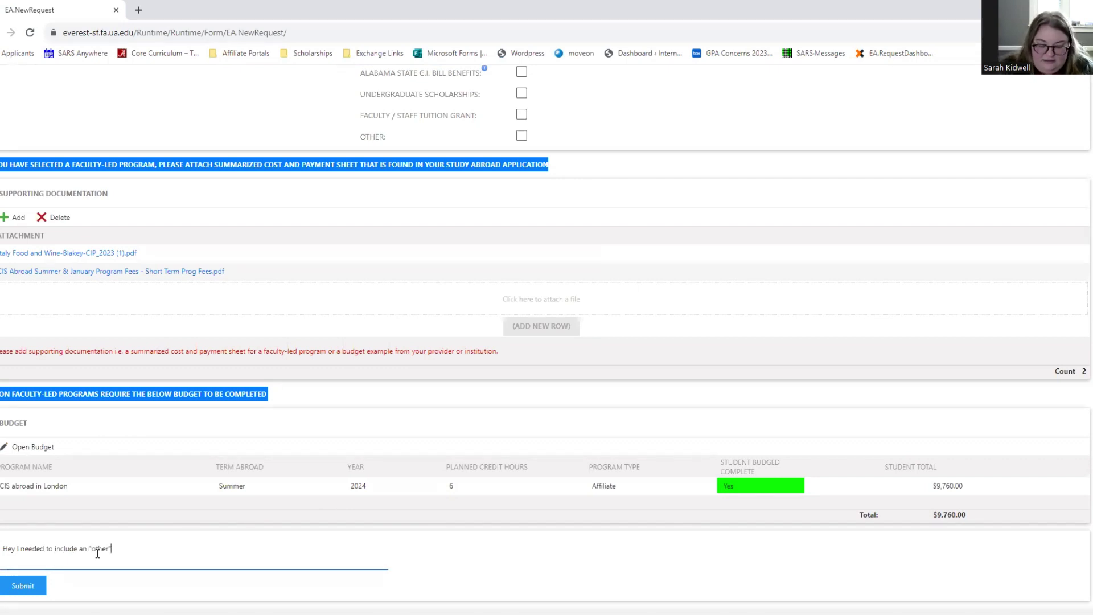
text(ction in )
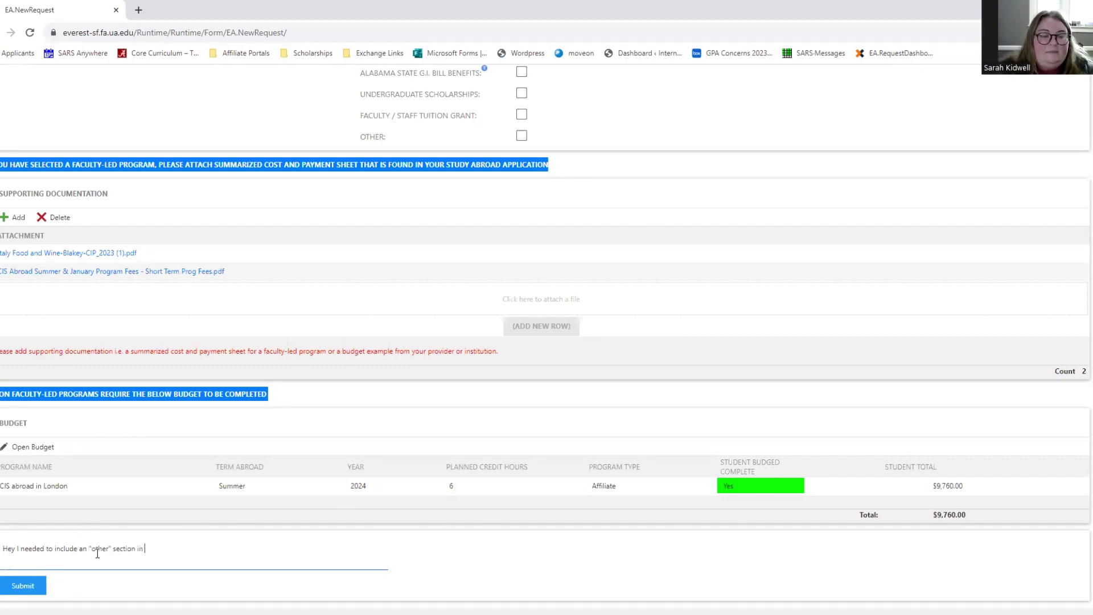
text(my budget s)
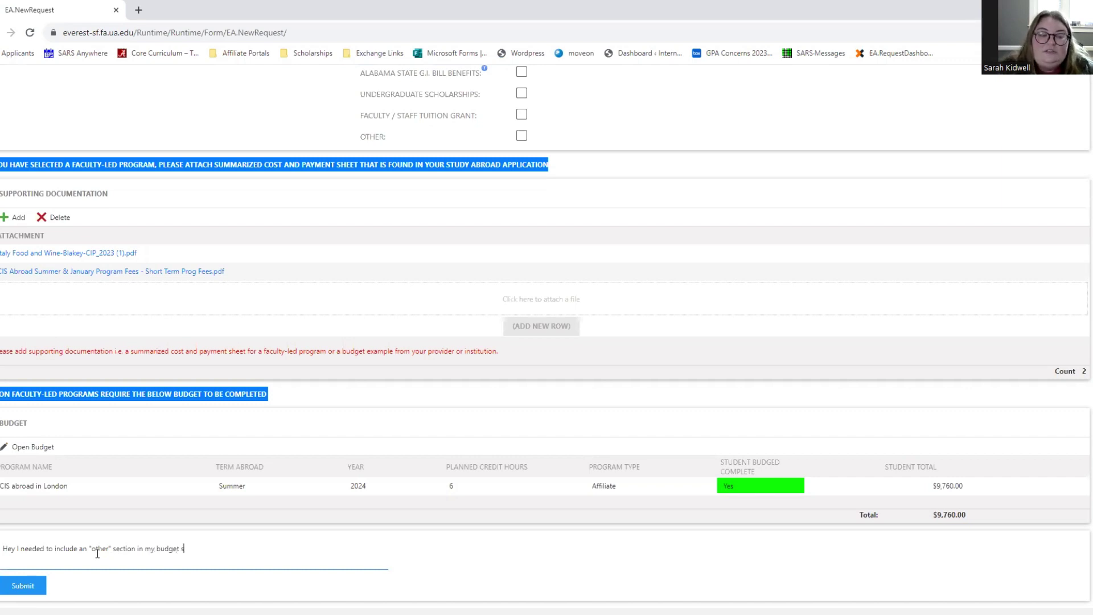
text(o that I could mentio)
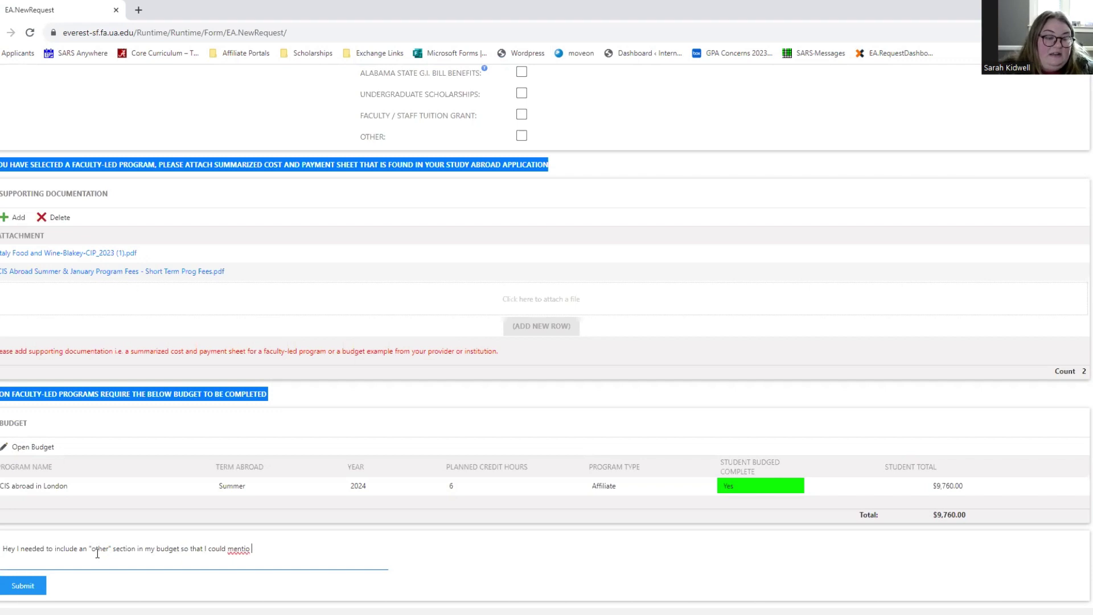
text(n that I will)
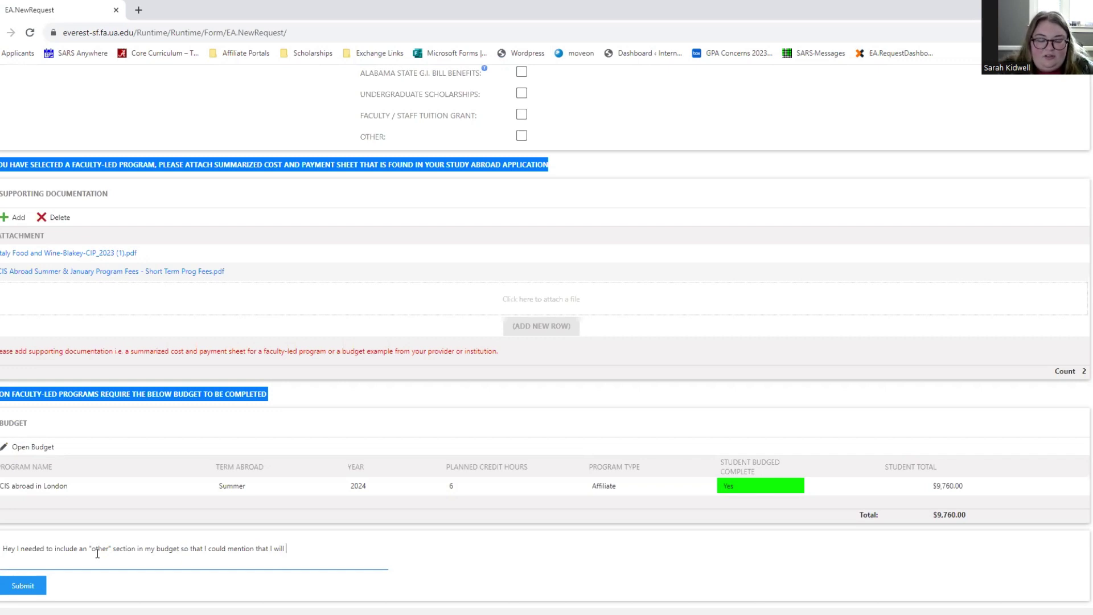
text(have to purchase a camera for clas)
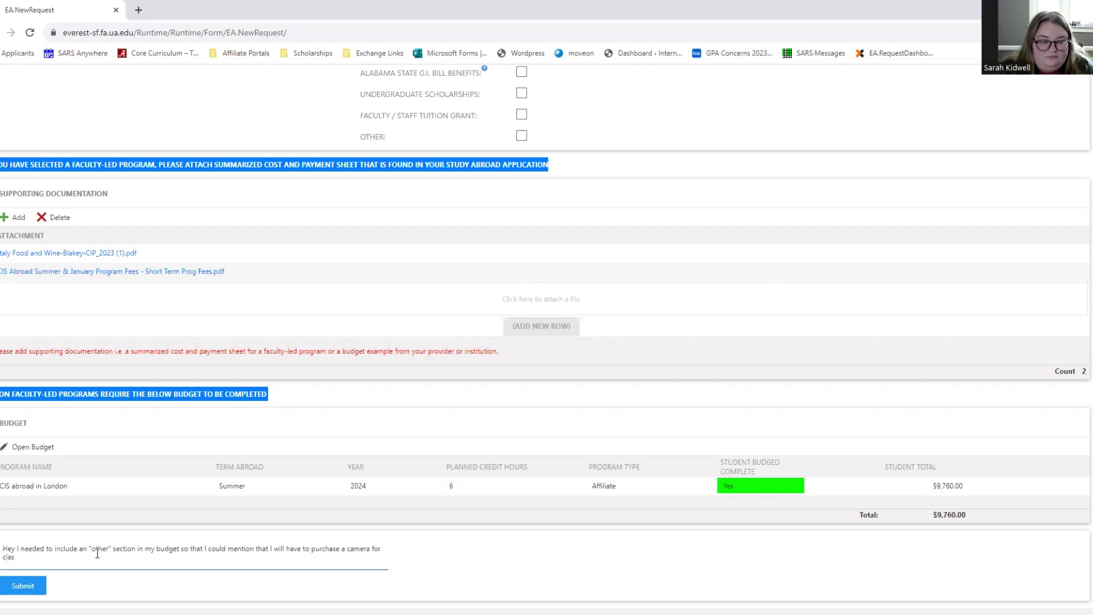
text(s.)
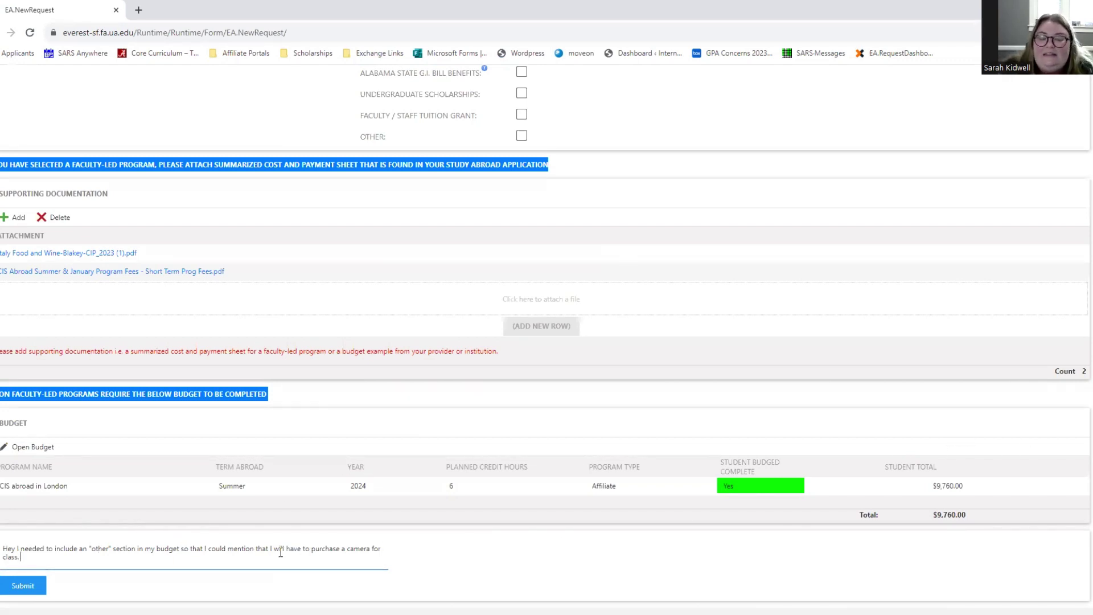
click(26, 581)
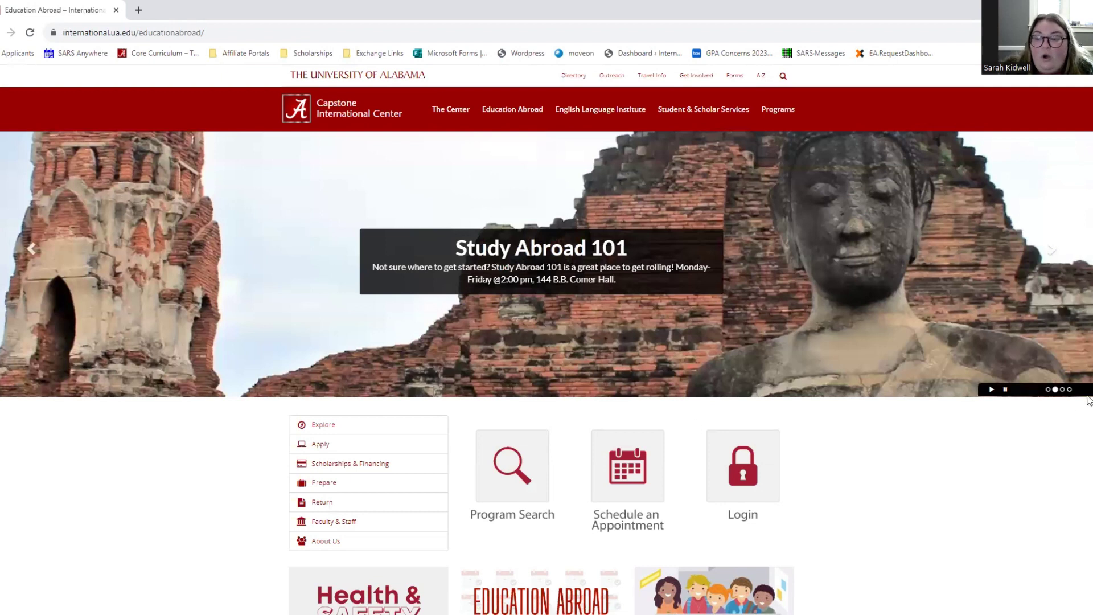
Step: Stop the rotating Study Abroad 101 banner on the Education Abroad homepage
click(1005, 389)
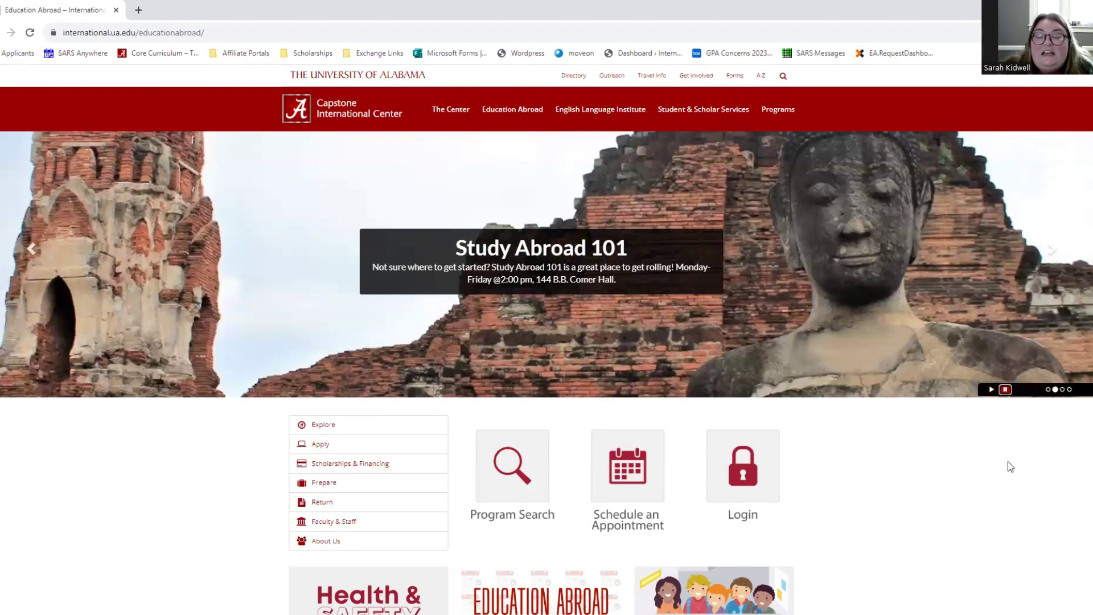